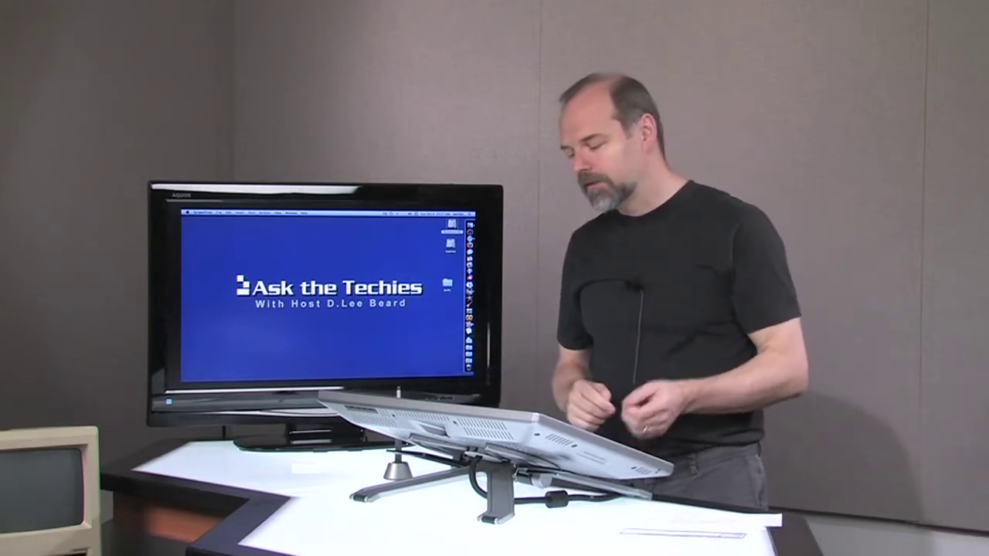
# Click the empty desktop so Finder becomes the active application
pyautogui.click(374, 338)
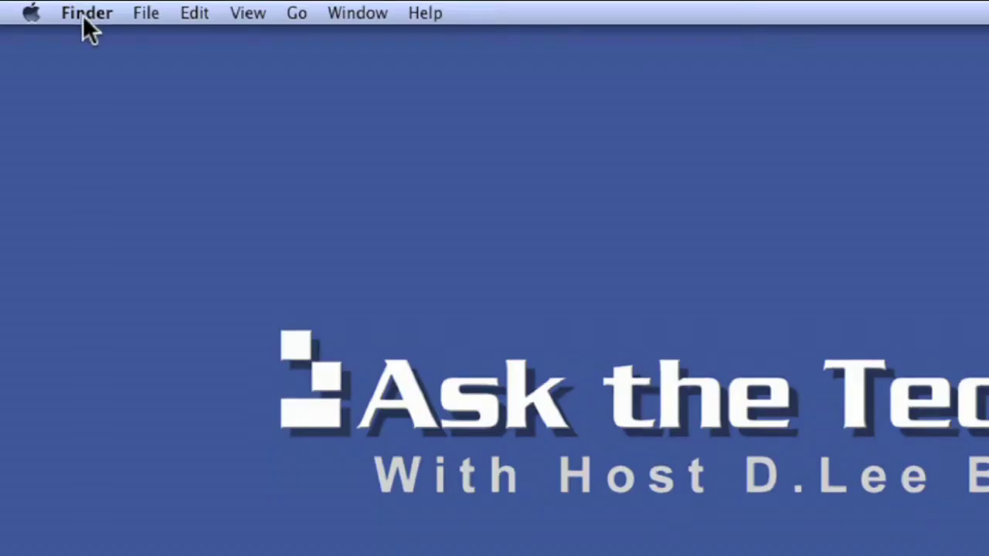
# Open Finder Preferences on its General settings
pyautogui.click(87, 13)
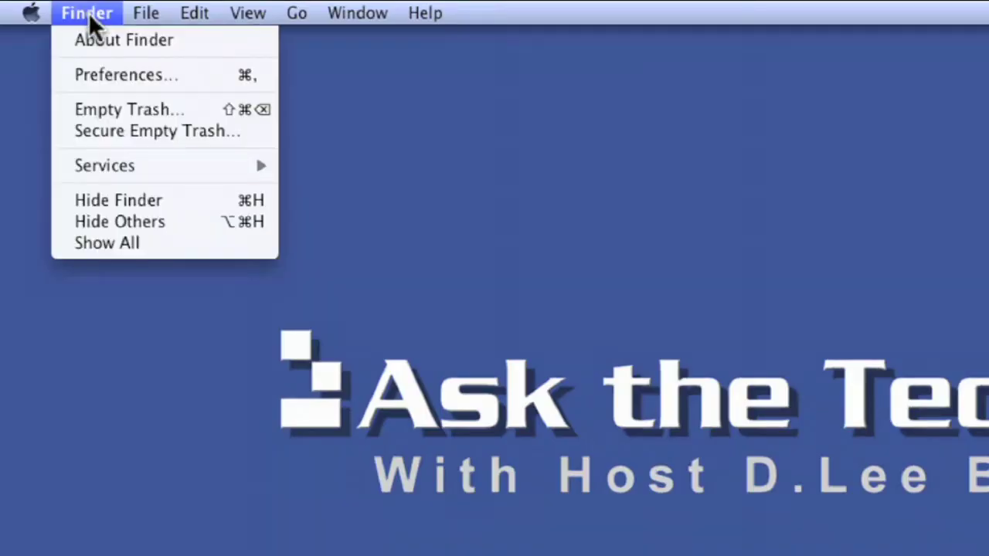
pyautogui.click(117, 77)
pyautogui.moveTo(28, 23)
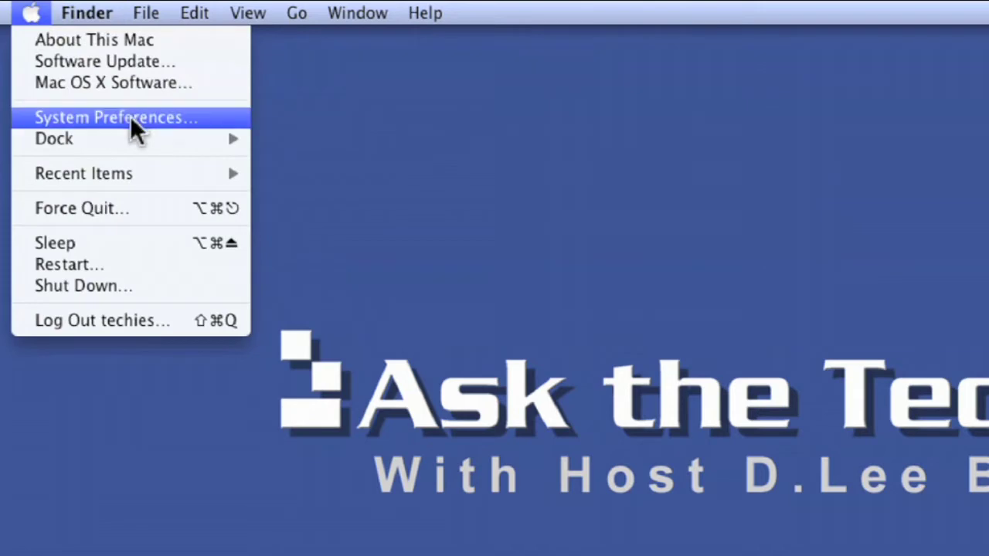
pyautogui.moveTo(77, 13)
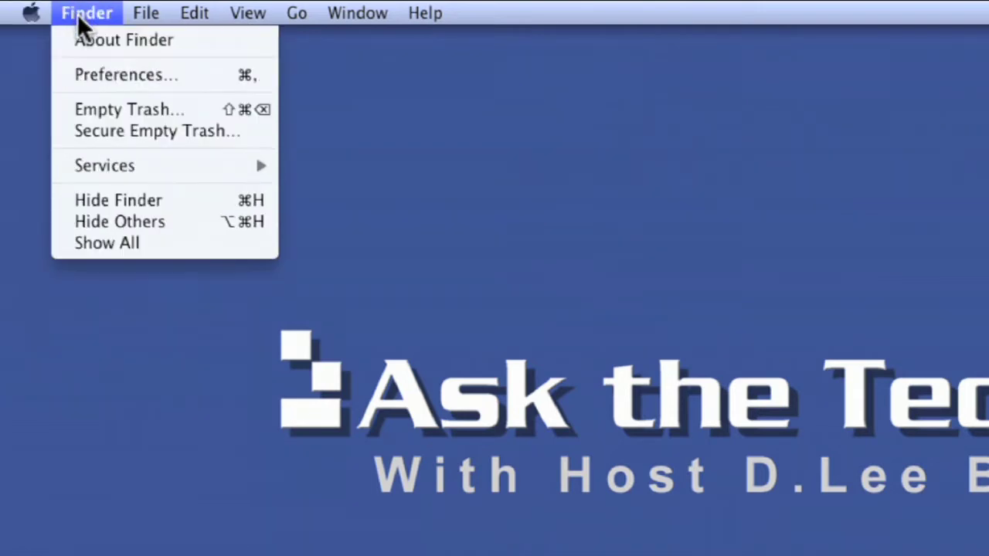
pyautogui.click(135, 69)
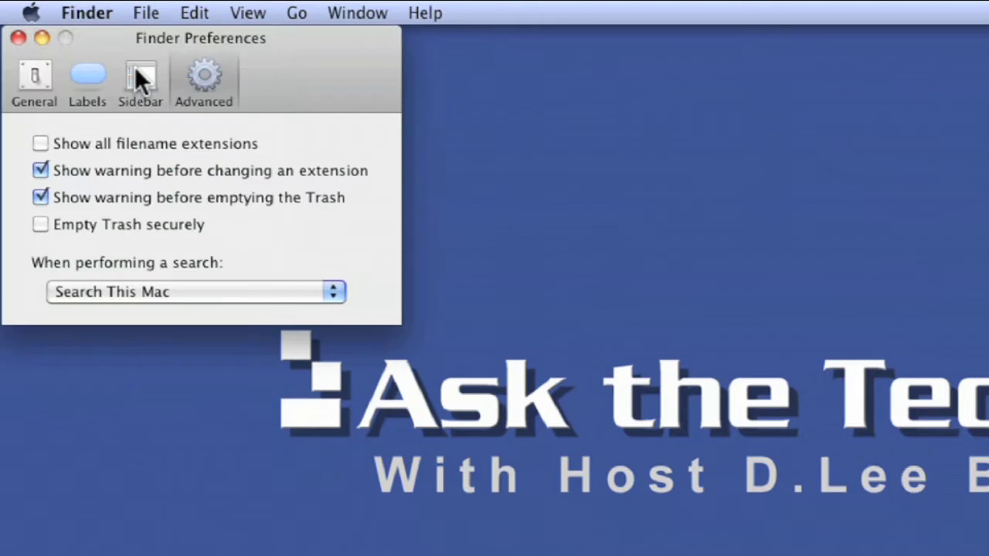
pyautogui.click(32, 84)
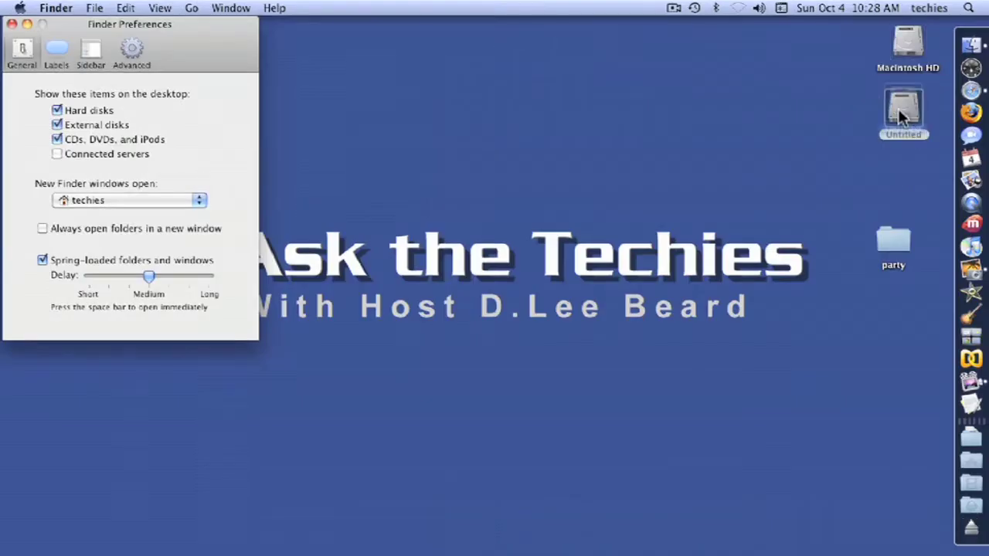
# Show CDs, DVDs and iPods and connected servers on the desktop
pyautogui.click(905, 117)
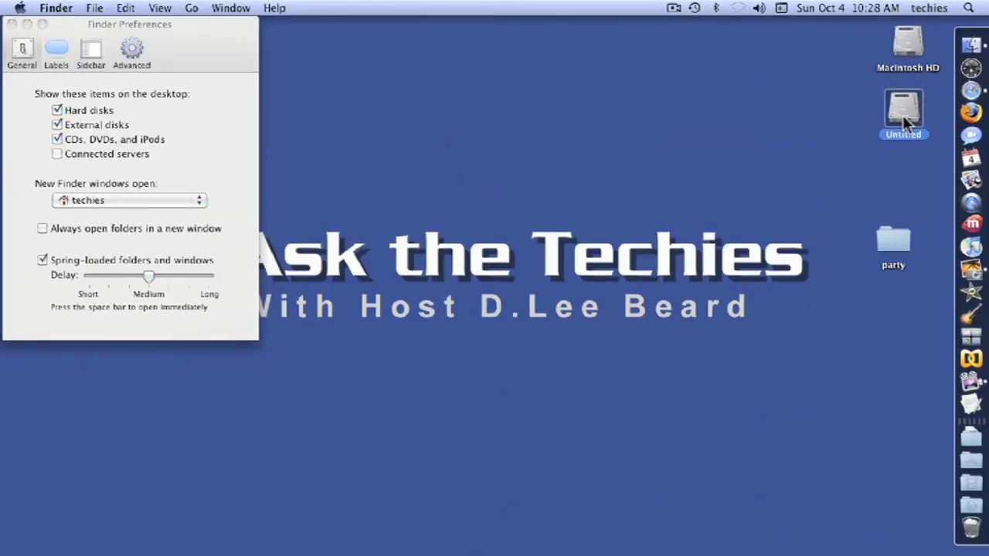
pyautogui.click(194, 136)
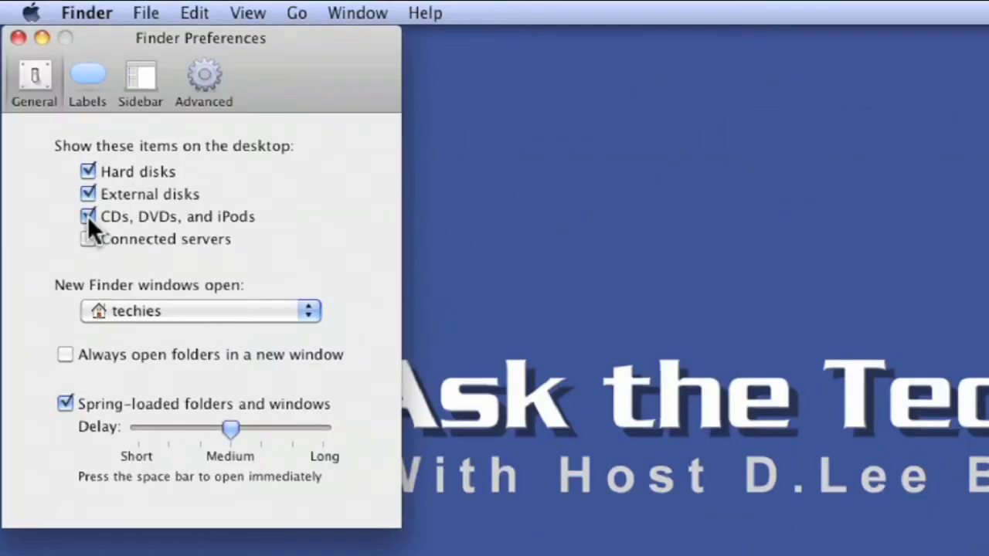
pyautogui.click(88, 217)
pyautogui.click(89, 239)
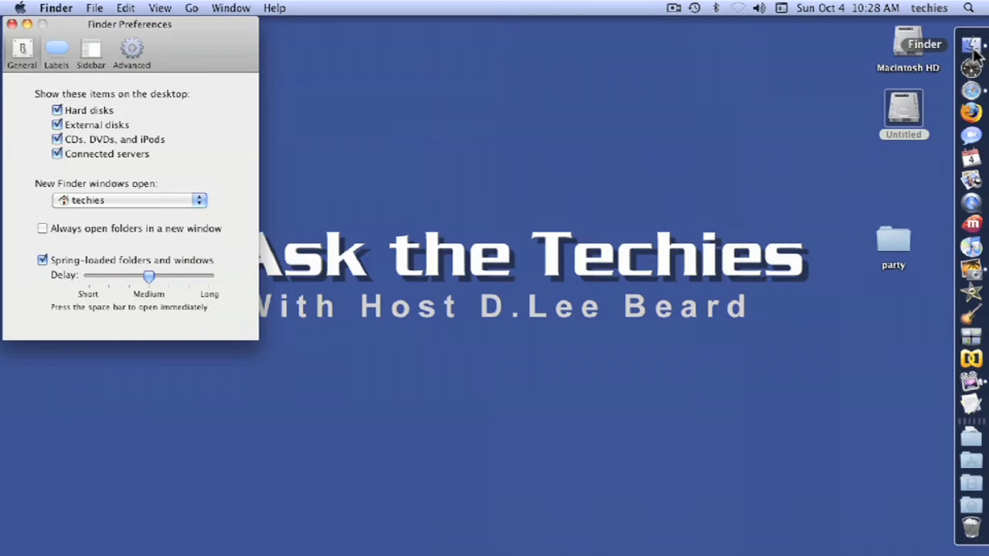
# Open a techies Finder window, make it smaller and move it up and right
pyautogui.click(971, 46)
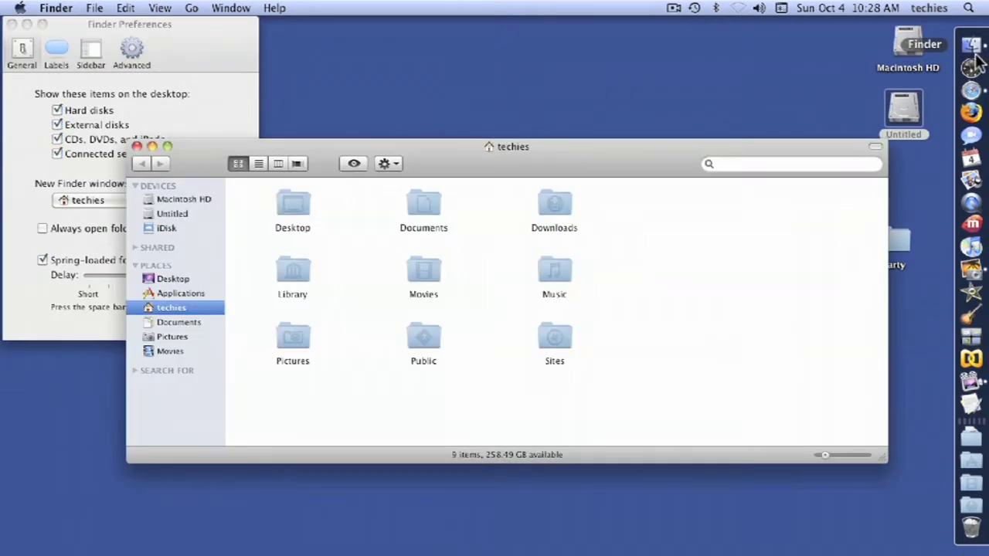
pyautogui.moveTo(883, 460); pyautogui.dragTo(654, 426)
pyautogui.moveTo(757, 228); pyautogui.dragTo(988, 166)
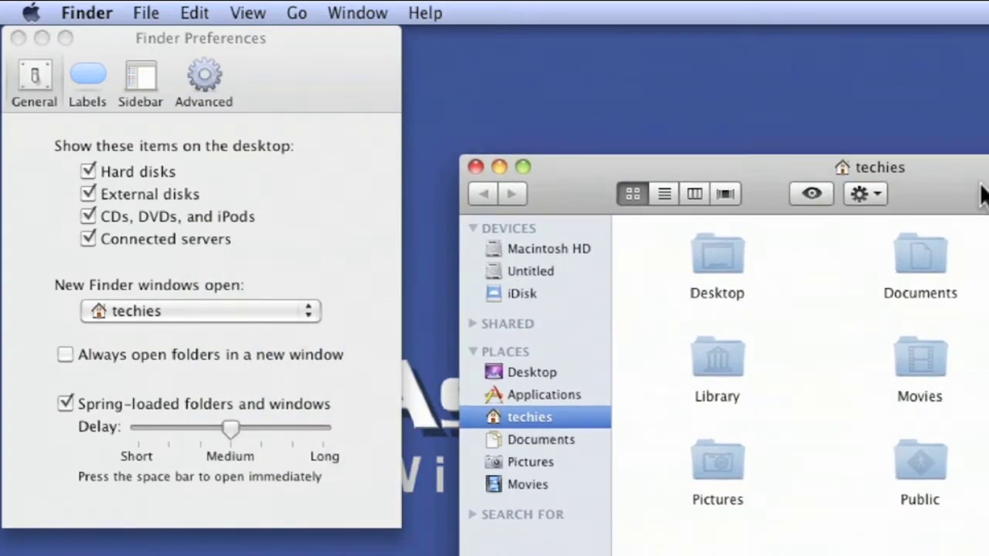
# Keep techies as the folder that new Finder windows open to
pyautogui.click(306, 312)
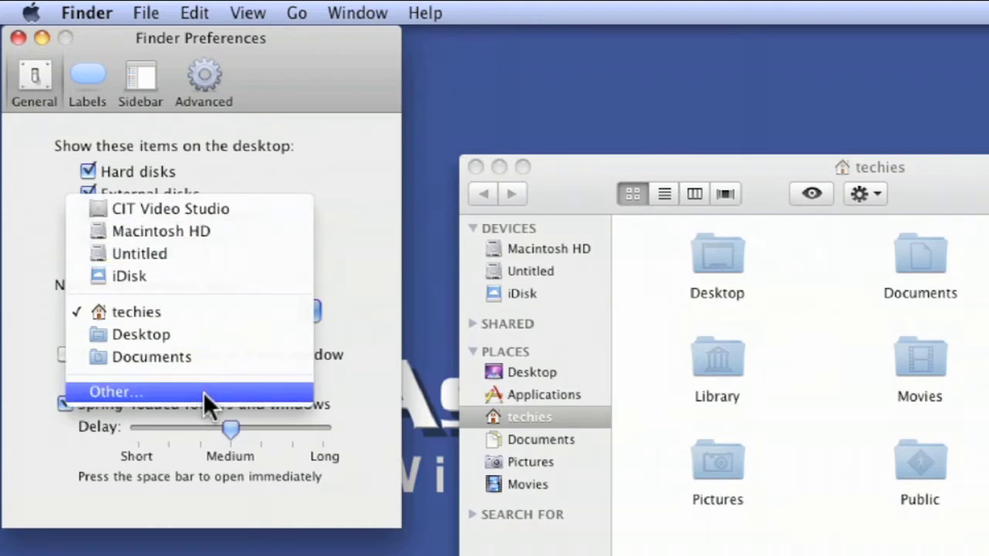
pyautogui.click(341, 174)
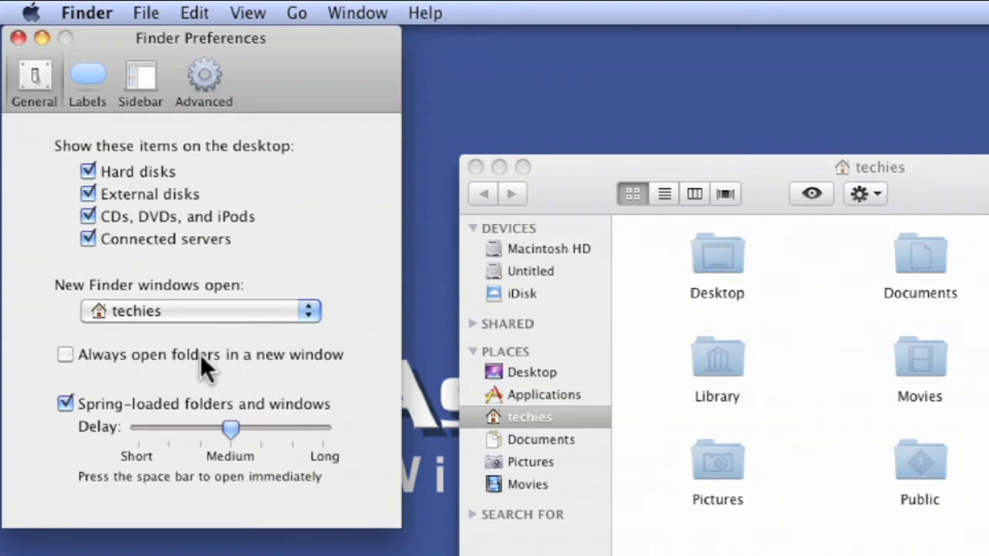
pyautogui.click(819, 287)
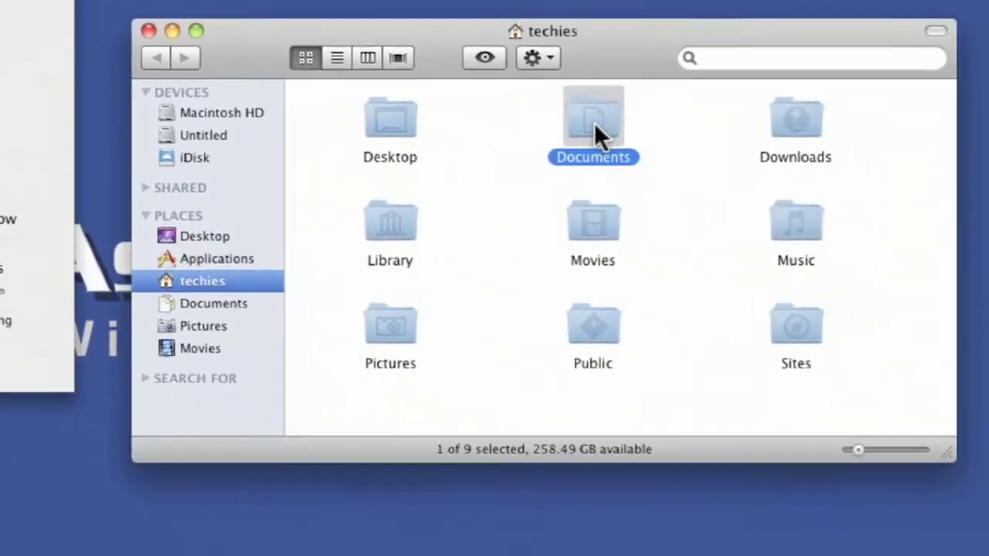
# Turn on Always open folders in a new window and test it by opening Documents
pyautogui.doubleClick(920, 260)
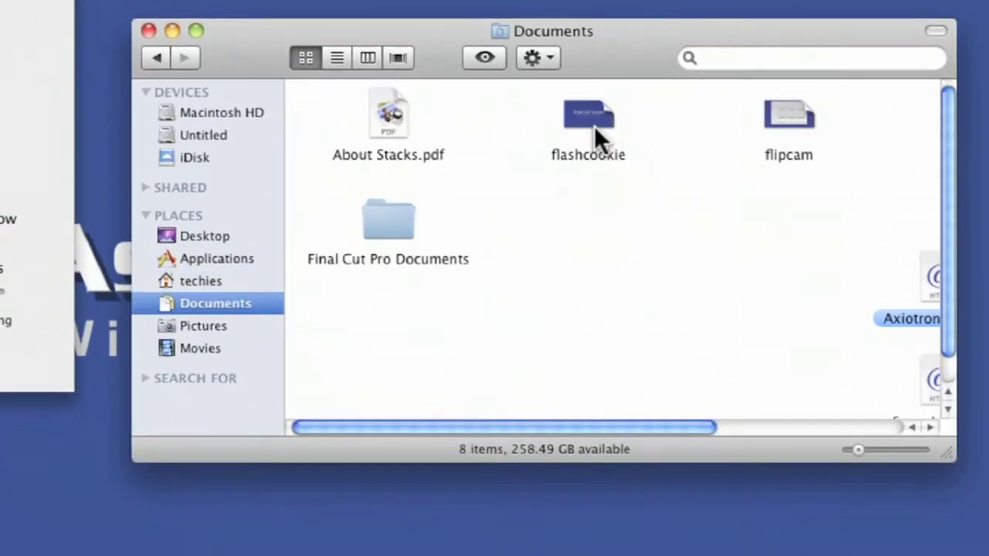
pyautogui.click(154, 58)
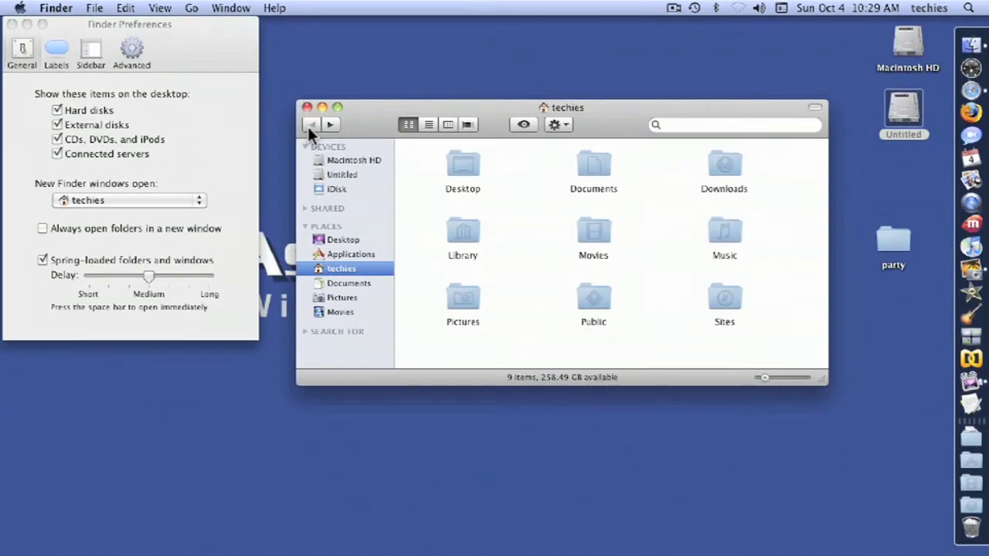
pyautogui.click(42, 229)
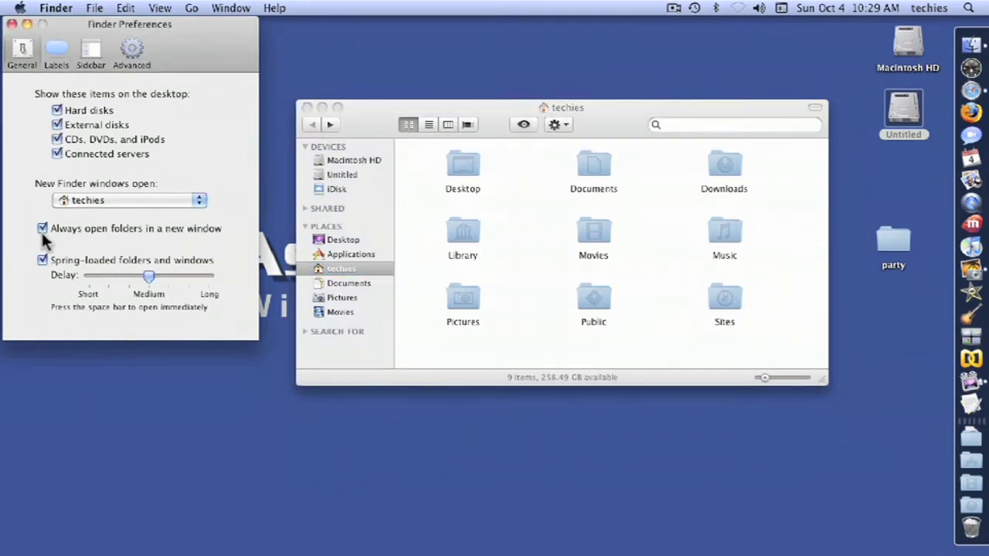
pyautogui.doubleClick(594, 165)
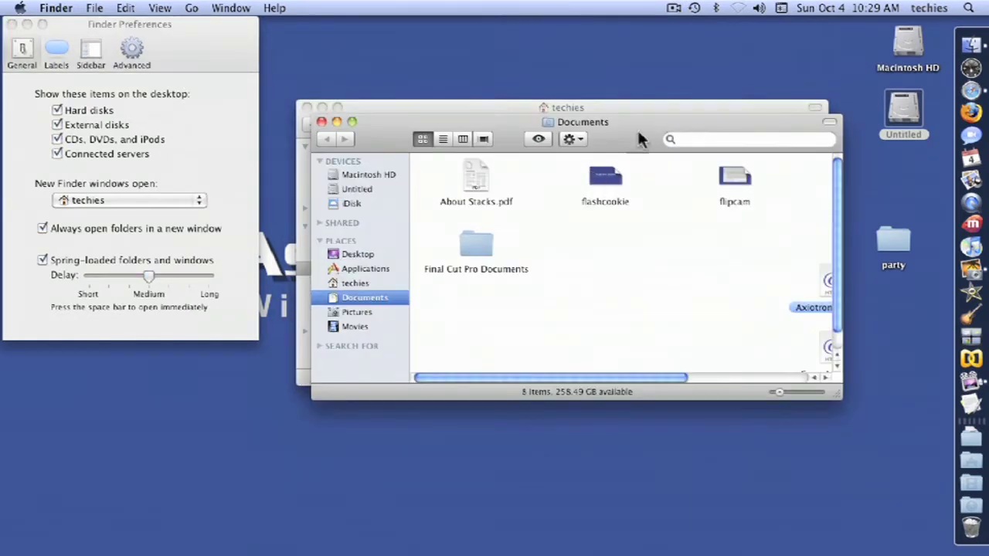
pyautogui.moveTo(638, 135); pyautogui.dragTo(594, 230)
pyautogui.moveTo(563, 266)
pyautogui.mouseDown()
pyautogui.moveTo(630, 245)
pyautogui.moveTo(658, 170)
pyautogui.moveTo(559, 271)
pyautogui.mouseUp()
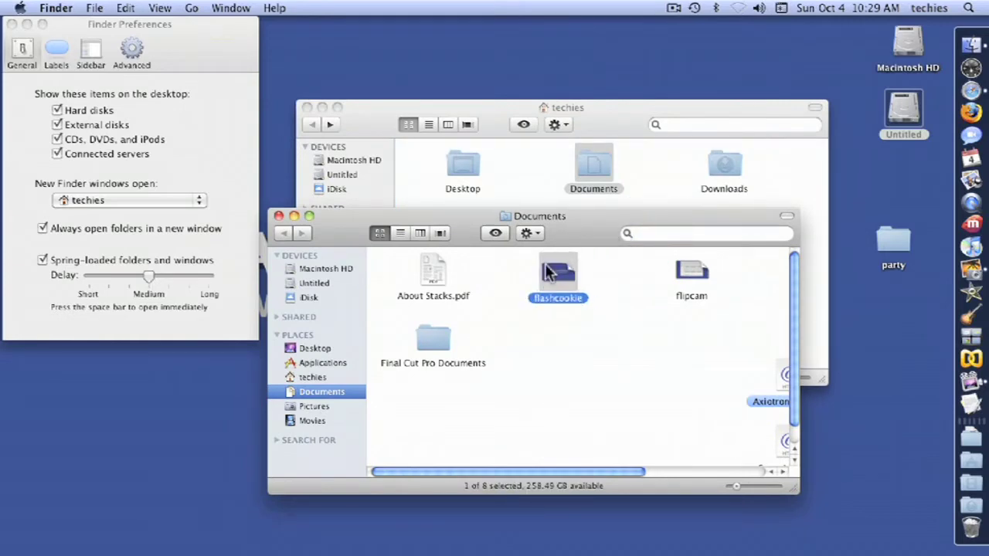
pyautogui.click(279, 216)
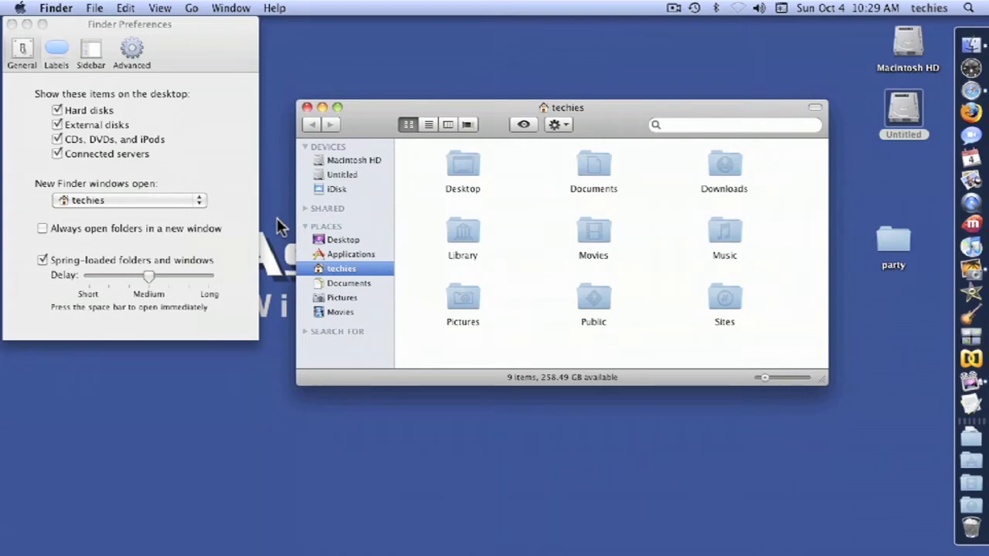
# Reopen Documents in a separate window, rearrange both windows, then close them
pyautogui.doubleClick(594, 166)
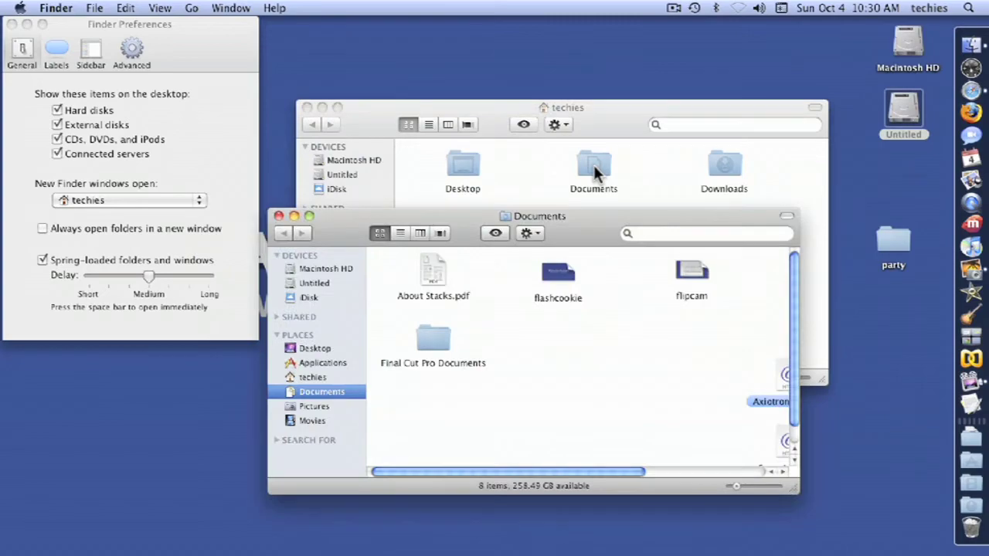
pyautogui.moveTo(591, 229); pyautogui.dragTo(354, 256)
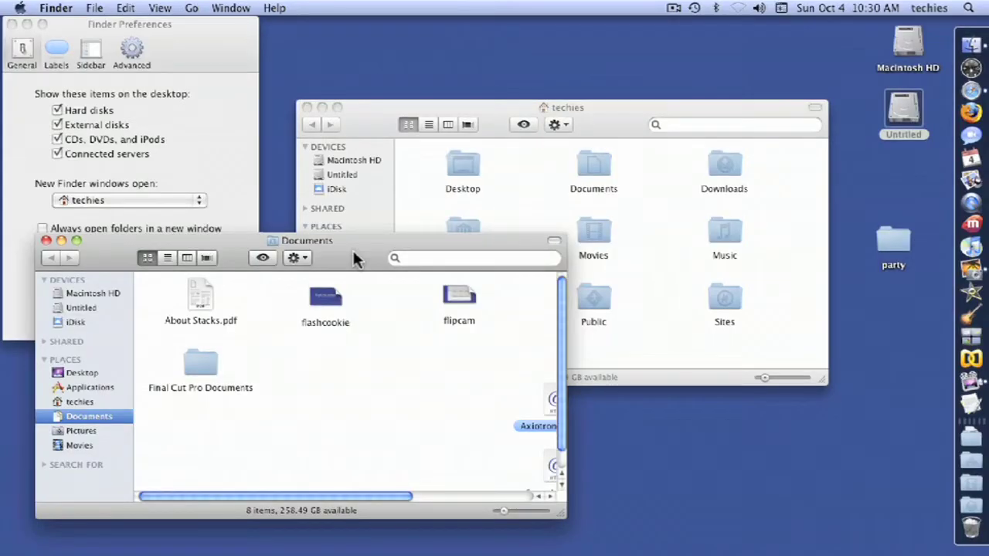
pyautogui.moveTo(599, 113); pyautogui.dragTo(705, 30)
pyautogui.moveTo(359, 249); pyautogui.dragTo(329, 272)
pyautogui.moveTo(159, 386)
pyautogui.mouseDown()
pyautogui.moveTo(558, 229)
pyautogui.moveTo(170, 384)
pyautogui.moveTo(163, 375)
pyautogui.mouseUp()
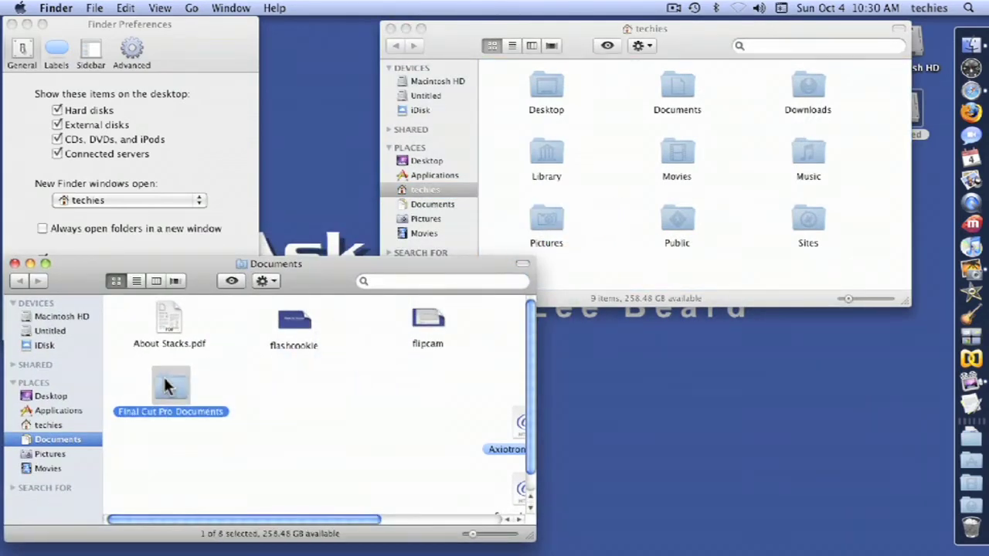
pyautogui.click(14, 263)
pyautogui.click(390, 28)
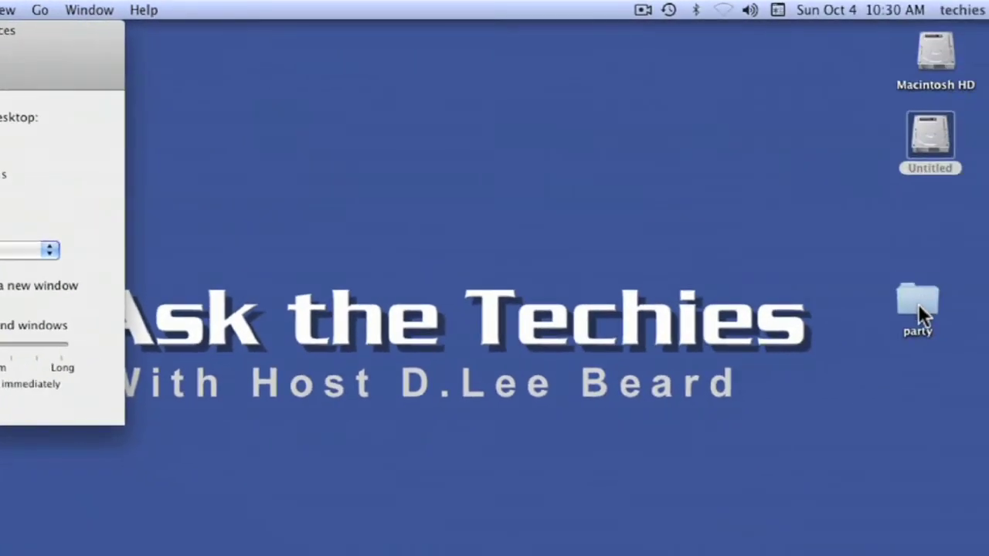
# Test spring-loading over Library and Macintosh HD, trying Short and Long delays, ending at Medium
pyautogui.moveTo(918, 304); pyautogui.dragTo(764, 75)
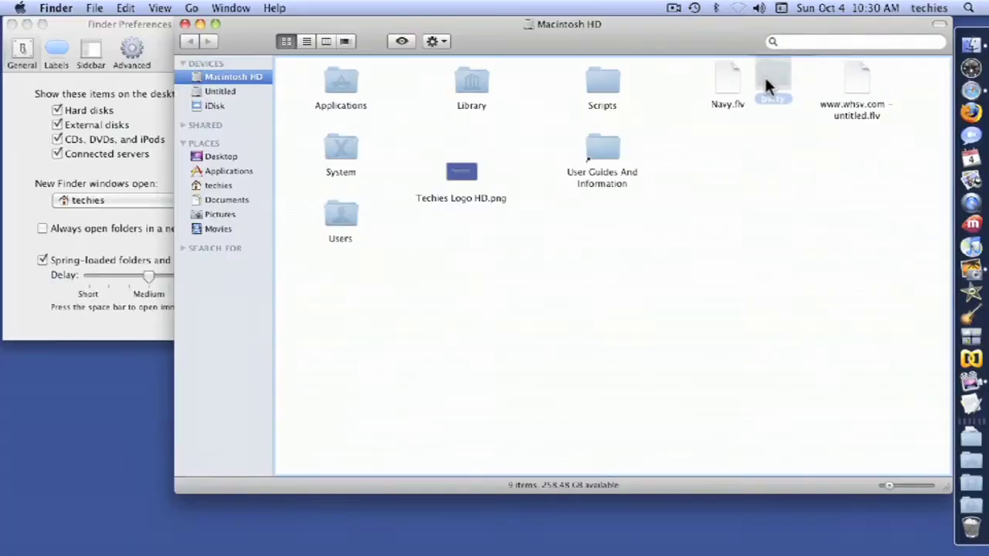
pyautogui.moveTo(619, 82); pyautogui.dragTo(898, 251)
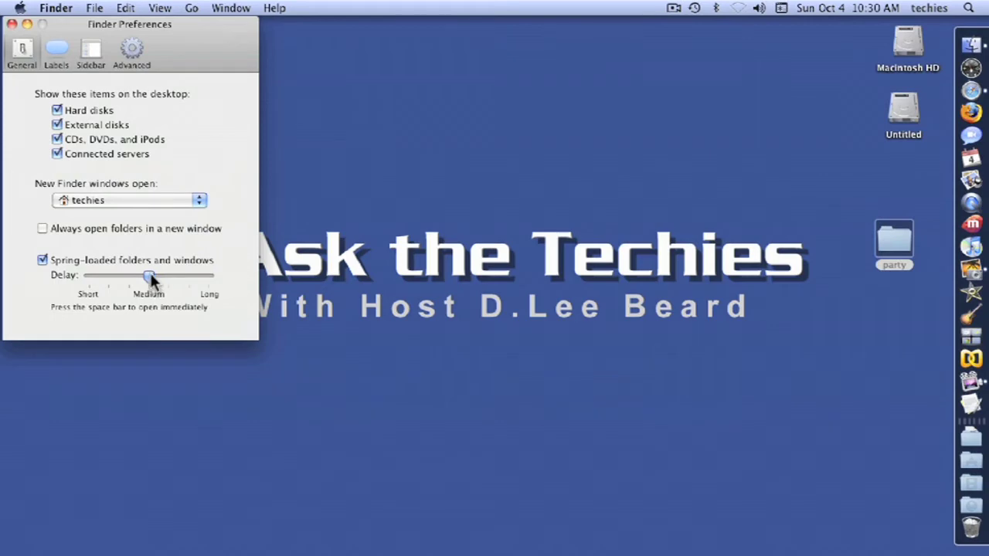
pyautogui.moveTo(151, 279); pyautogui.dragTo(88, 281)
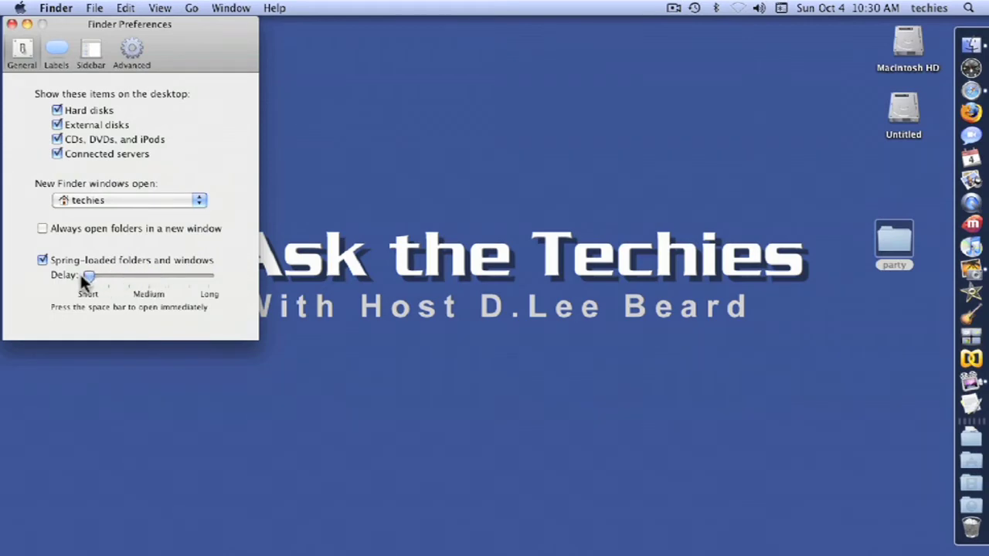
pyautogui.moveTo(895, 243)
pyautogui.mouseDown()
pyautogui.moveTo(868, 191)
pyautogui.moveTo(905, 40)
pyautogui.moveTo(599, 84)
pyautogui.moveTo(481, 78)
pyautogui.moveTo(471, 157)
pyautogui.moveTo(142, 373)
pyautogui.moveTo(112, 382)
pyautogui.moveTo(636, 270)
pyautogui.moveTo(898, 255)
pyautogui.mouseUp()
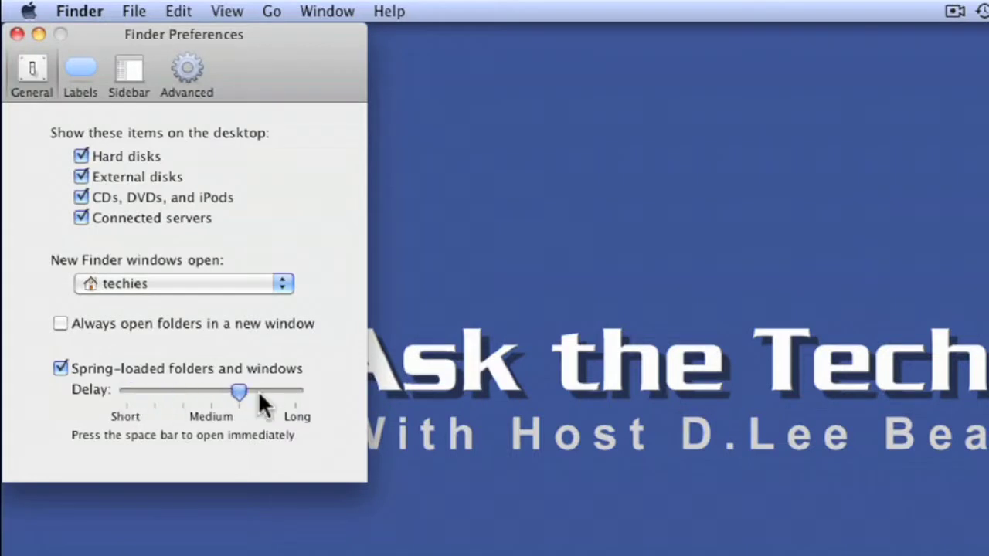
pyautogui.moveTo(259, 394); pyautogui.dragTo(207, 392)
# Switch Finder Preferences to the Labels pane listing Red through Gray
pyautogui.click(82, 66)
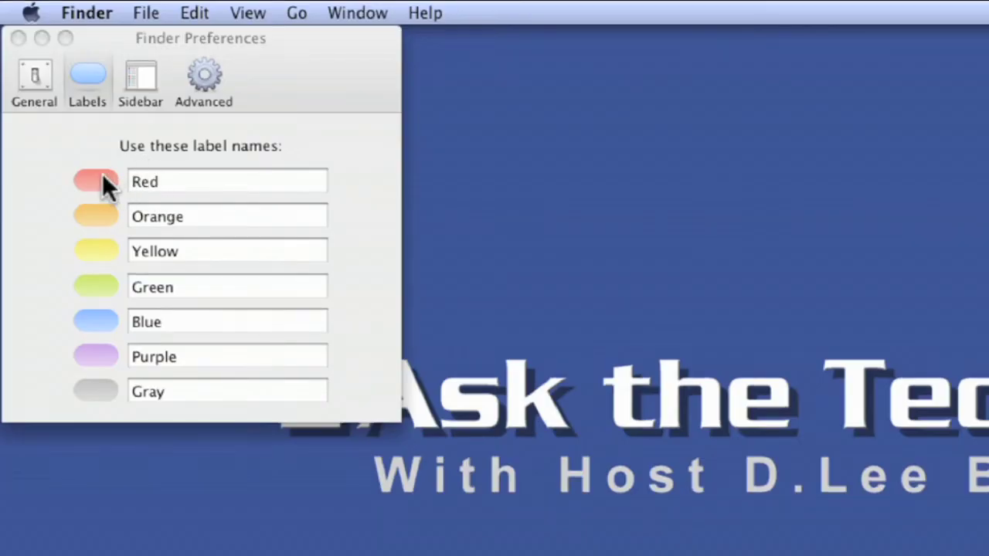
# Rename the Red, Green and Yellow labels to SD, HD and 720HD
pyautogui.click(178, 182)
pyautogui.moveTo(172, 183); pyautogui.dragTo(84, 215)
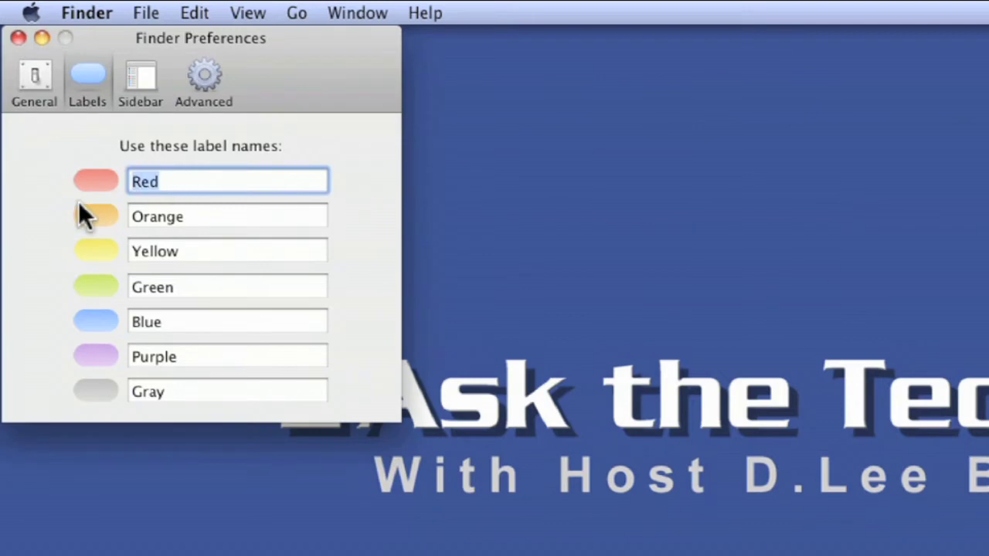
pyautogui.write('SD')
pyautogui.click(199, 287)
pyautogui.moveTo(199, 288); pyautogui.dragTo(107, 290)
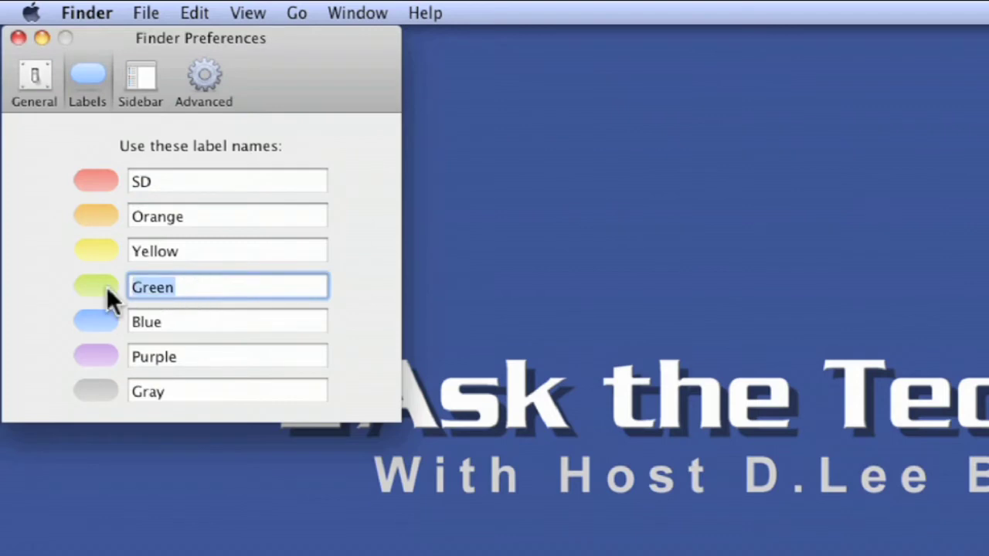
pyautogui.write('HD')
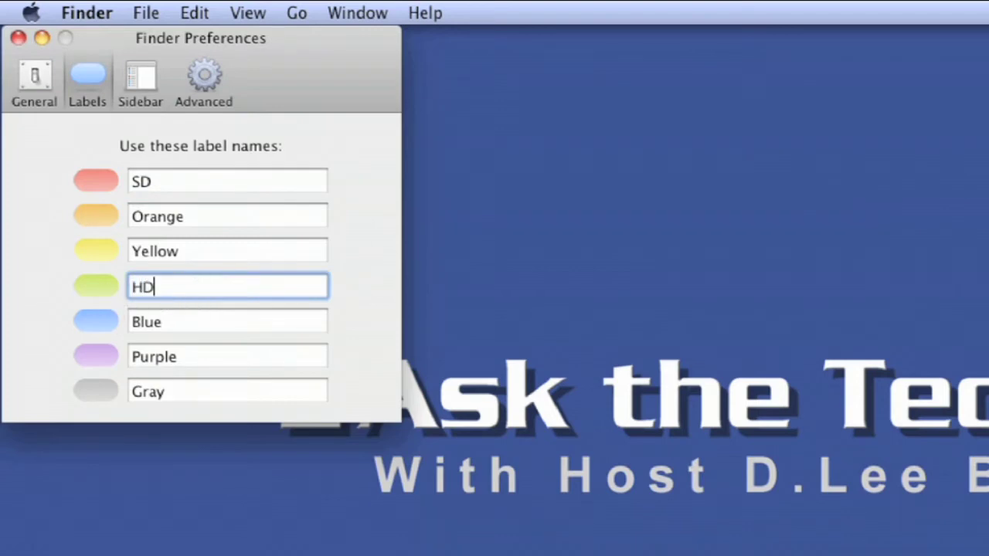
pyautogui.click(175, 253)
pyautogui.moveTo(175, 254); pyautogui.dragTo(127, 244)
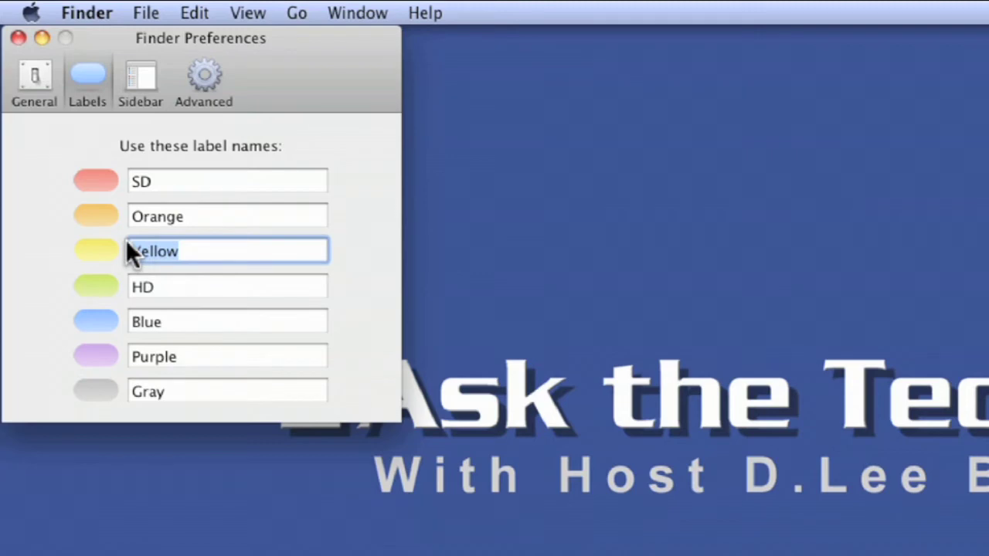
pyautogui.write('720HD')
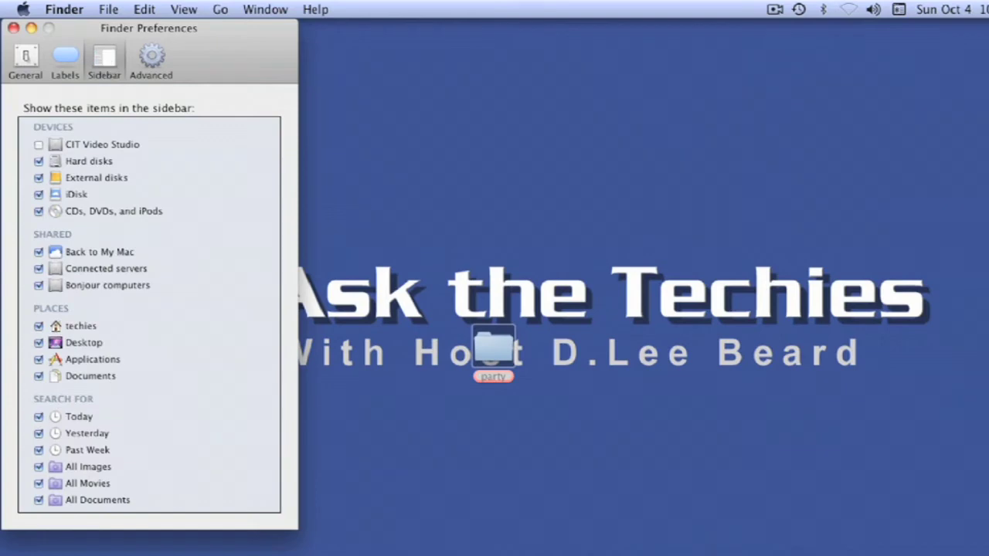
# Open a new Macintosh HD window, shrink it and place it beside the preferences
pyautogui.press('super+n')
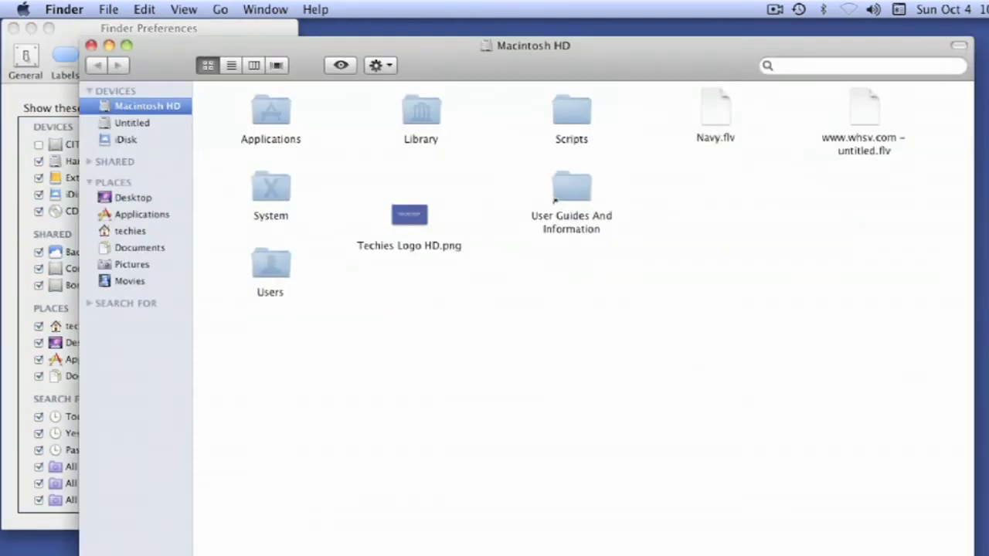
pyautogui.moveTo(970, 552); pyautogui.dragTo(760, 395)
pyautogui.moveTo(509, 48); pyautogui.dragTo(785, 25)
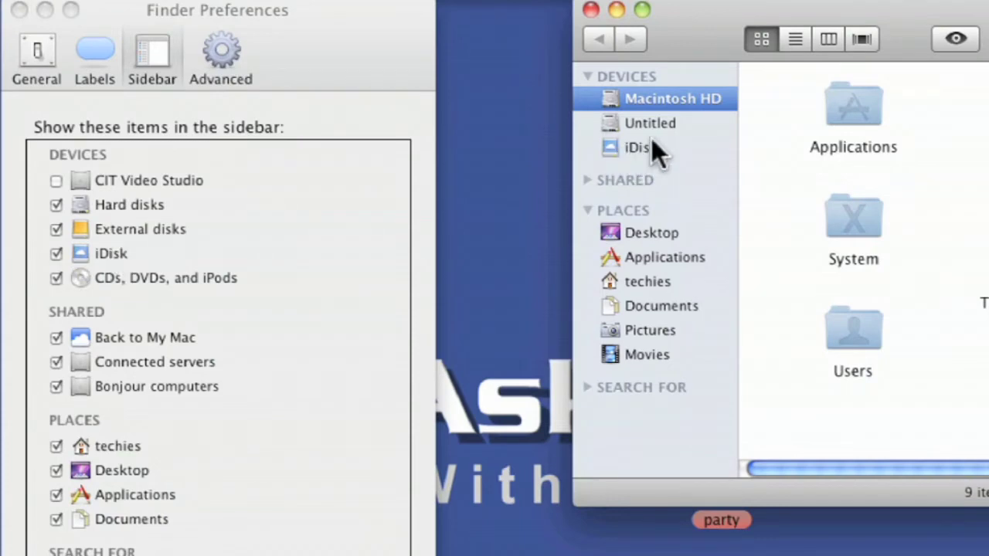
# Hide iDisk from the sidebar and expand then collapse the SHARED list
pyautogui.click(56, 253)
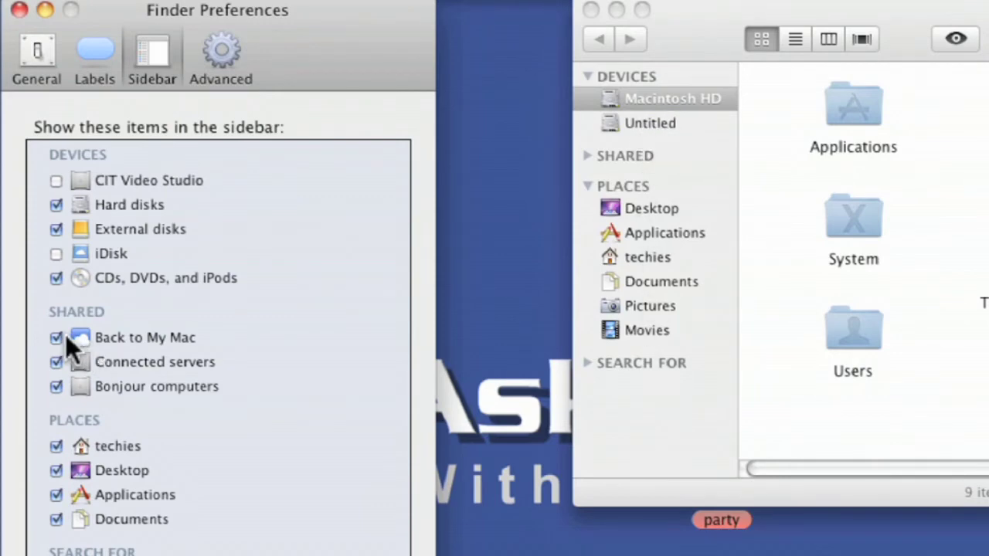
pyautogui.click(585, 156)
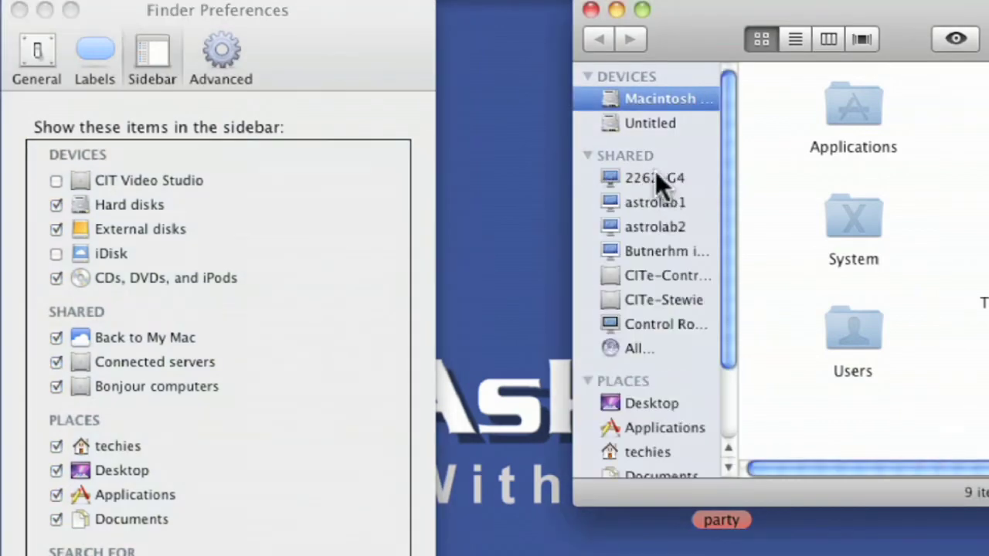
pyautogui.click(588, 156)
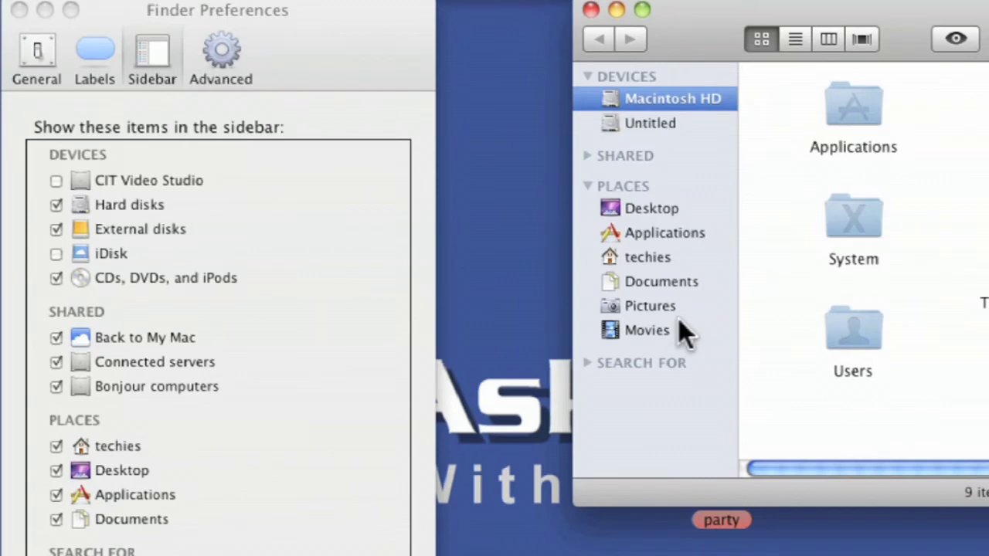
pyautogui.click(855, 330)
# Try Users and Techies Logo HD.png in the sidebar, then add the logo to the toolbar
pyautogui.moveTo(854, 328); pyautogui.dragTo(657, 342)
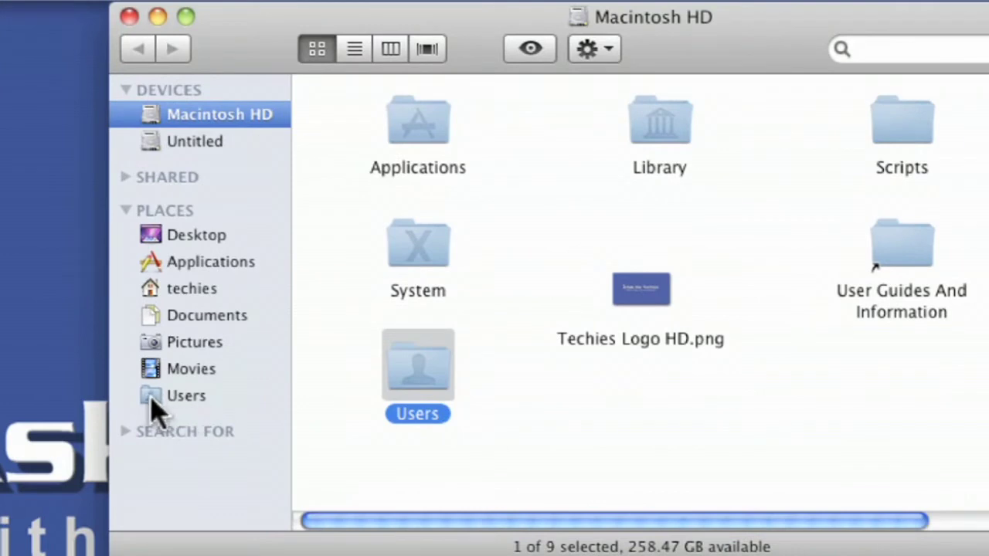
pyautogui.moveTo(155, 399); pyautogui.dragTo(439, 458)
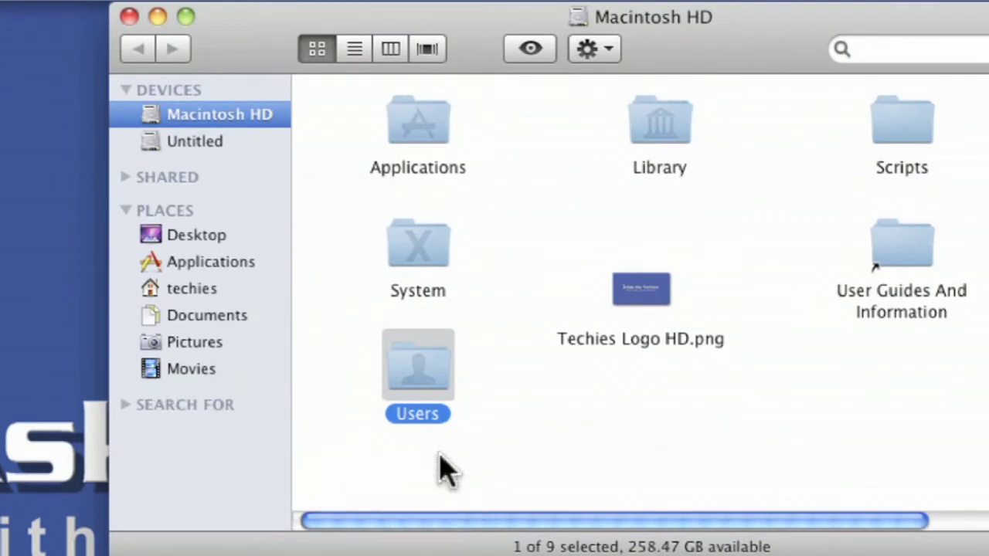
pyautogui.click(422, 138)
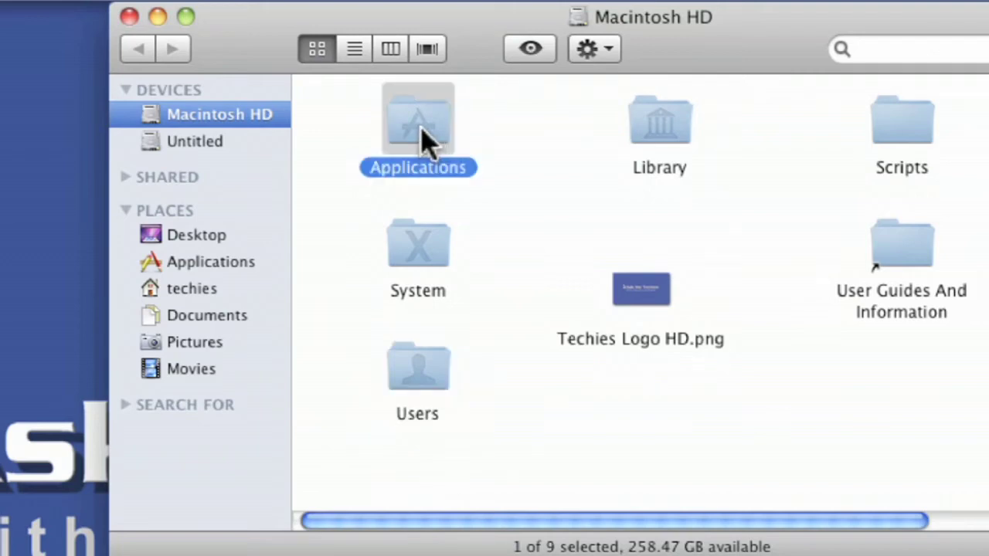
pyautogui.click(651, 300)
pyautogui.moveTo(651, 301); pyautogui.dragTo(196, 397)
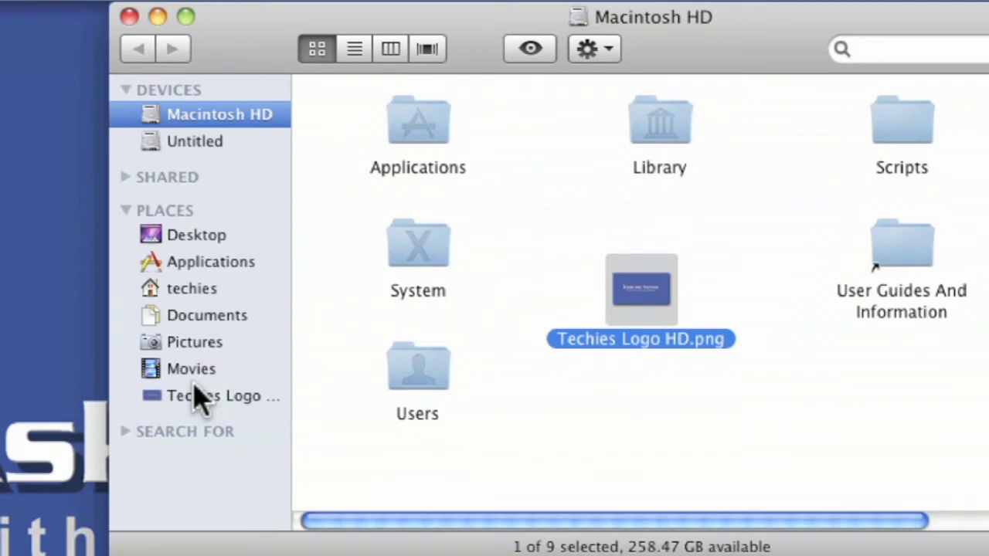
pyautogui.moveTo(186, 398); pyautogui.dragTo(560, 409)
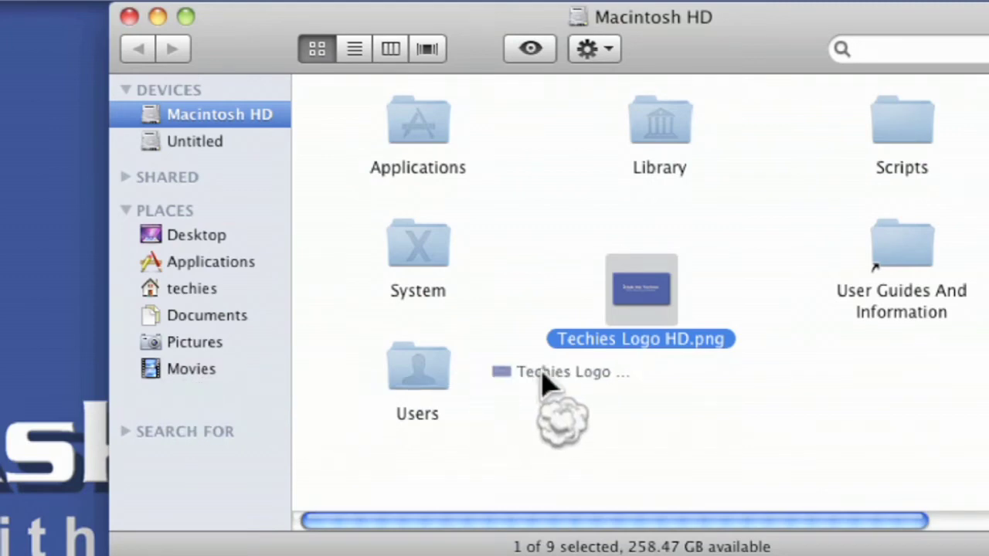
pyautogui.moveTo(633, 316); pyautogui.dragTo(765, 62)
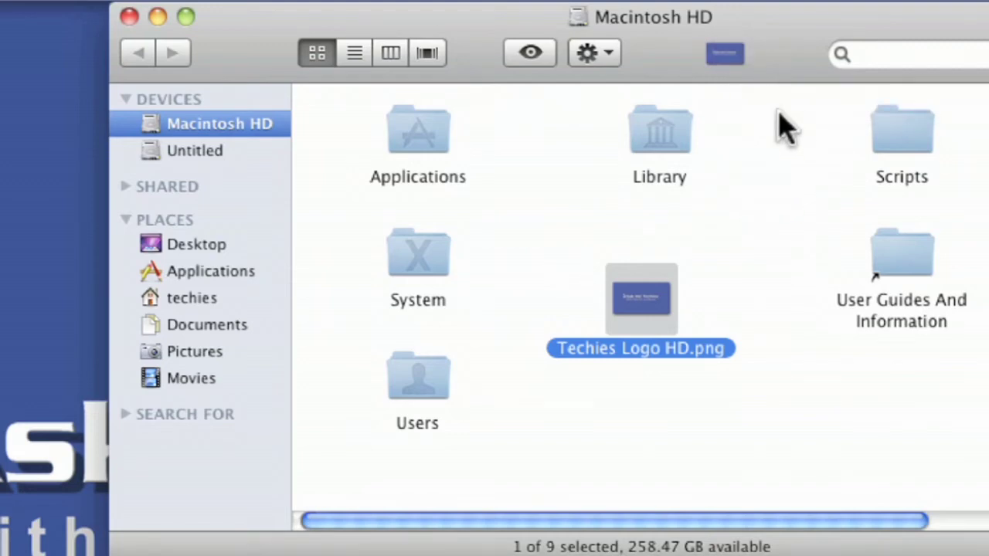
# Open Techies Logo HD.png from its toolbar shortcut, then close the preview and window
pyautogui.click(729, 56)
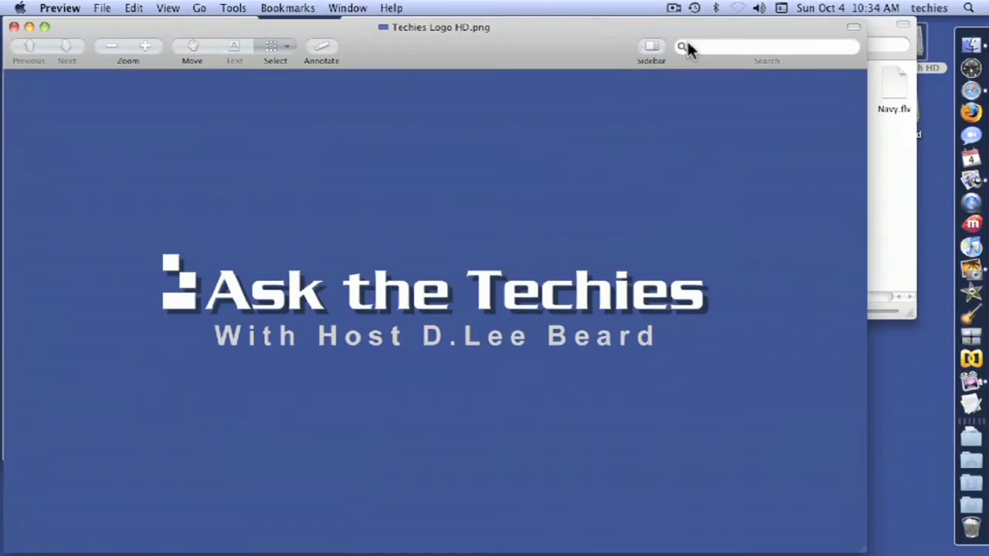
pyautogui.press('super+q')
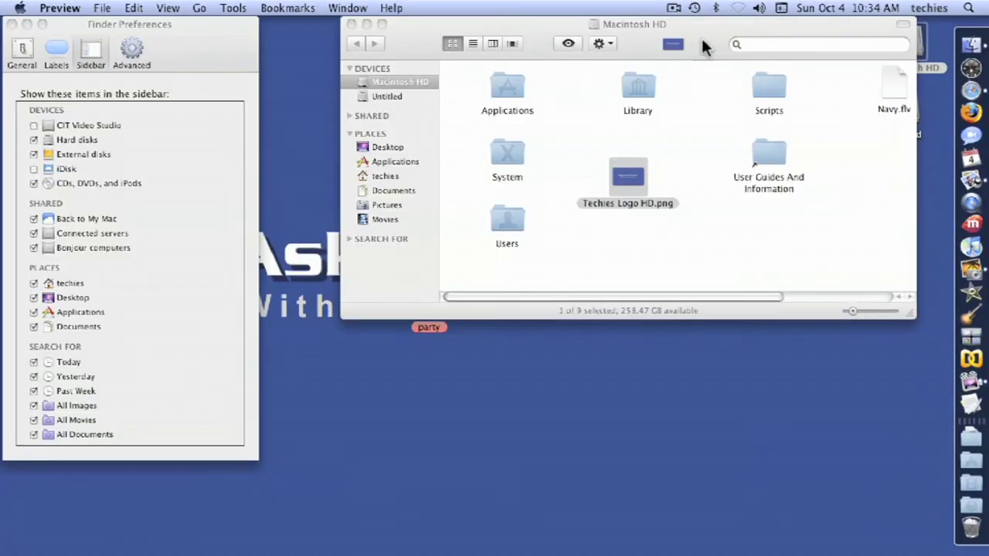
pyautogui.press('super+w')
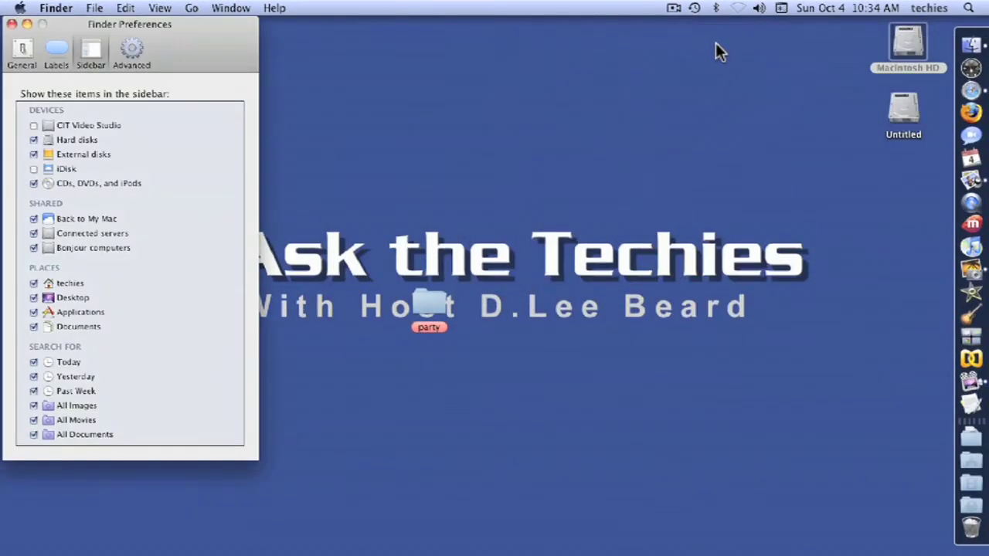
# In a new Macintosh HD window, remove the blue custom item via Customize Toolbar
pyautogui.click(971, 44)
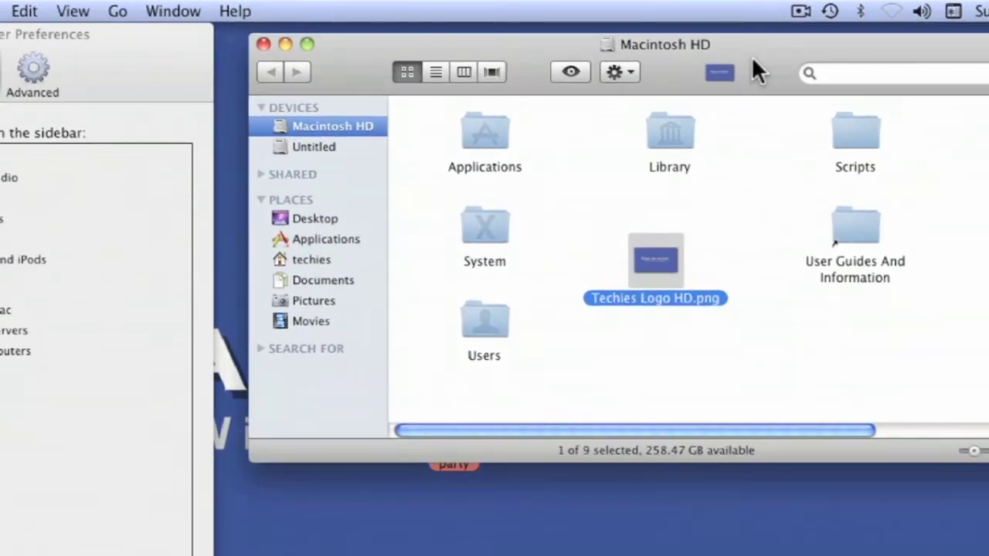
pyautogui.click(157, 11)
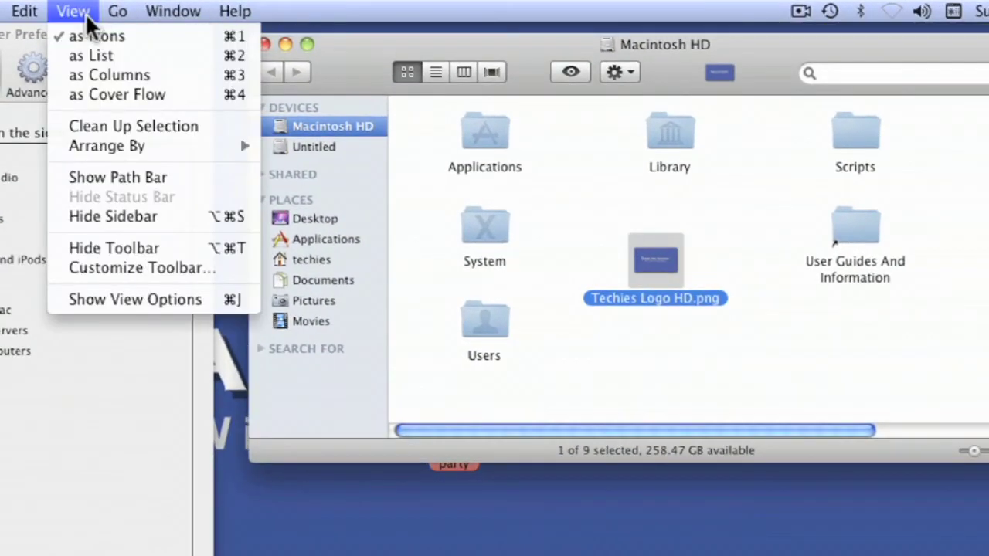
pyautogui.click(193, 268)
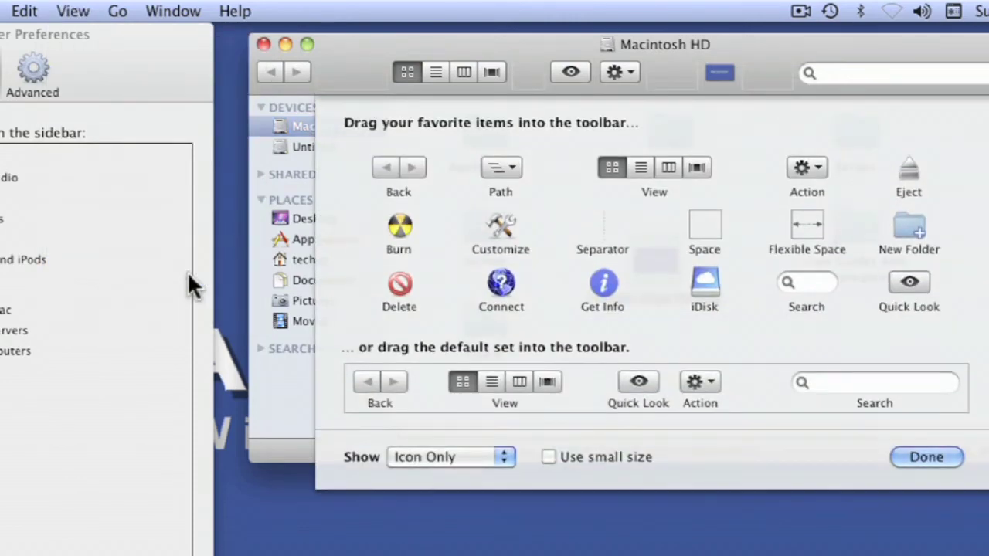
pyautogui.moveTo(719, 72); pyautogui.dragTo(749, 136)
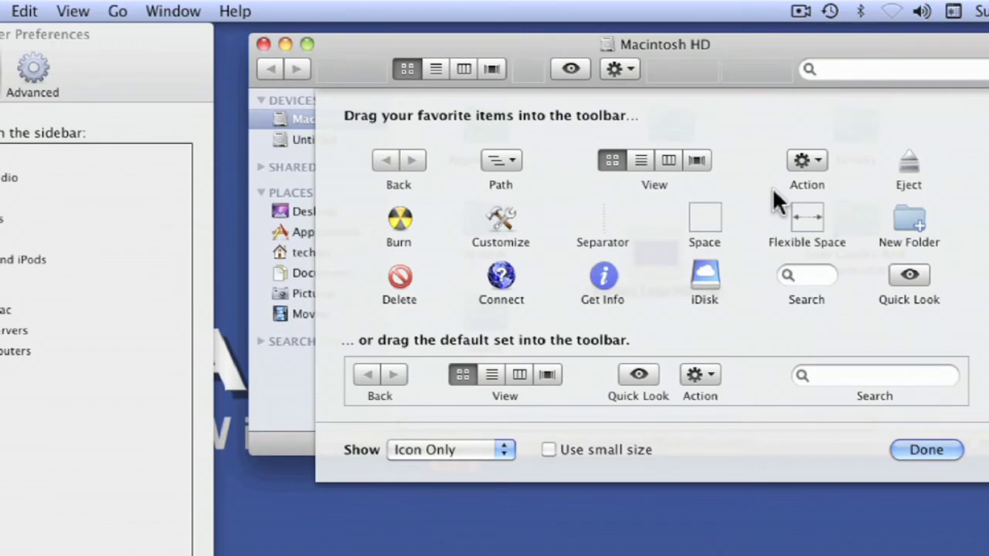
pyautogui.click(919, 450)
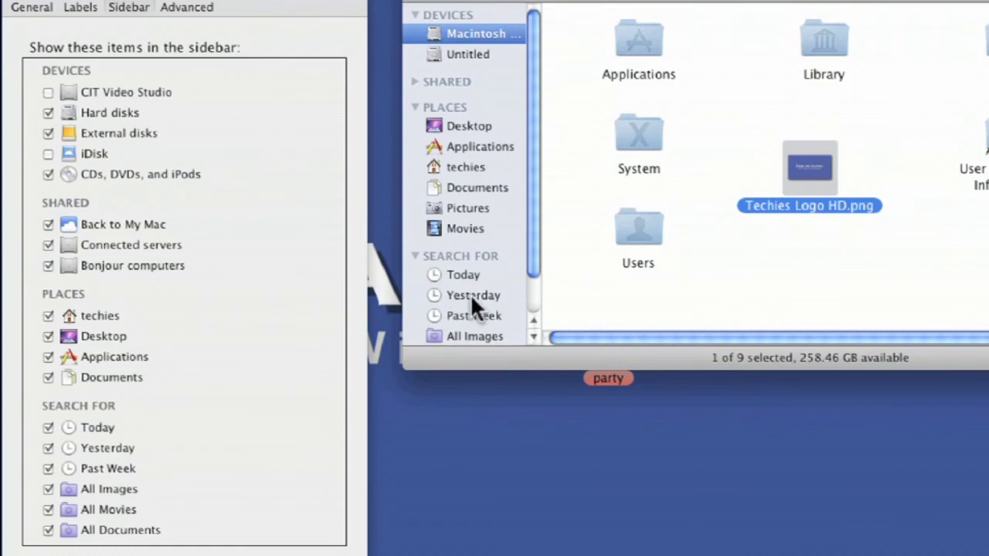
# Browse the Today, Yesterday, Past Week and All Images smart folders in the sidebar
pyautogui.click(463, 274)
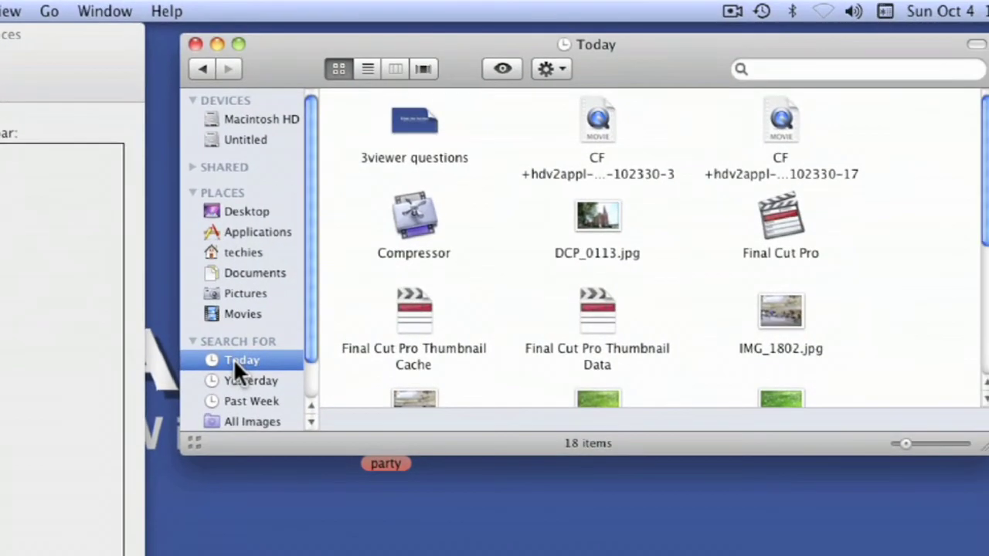
pyautogui.scroll(-5, 649, 248)
pyautogui.scroll(5, 649, 247)
pyautogui.click(251, 381)
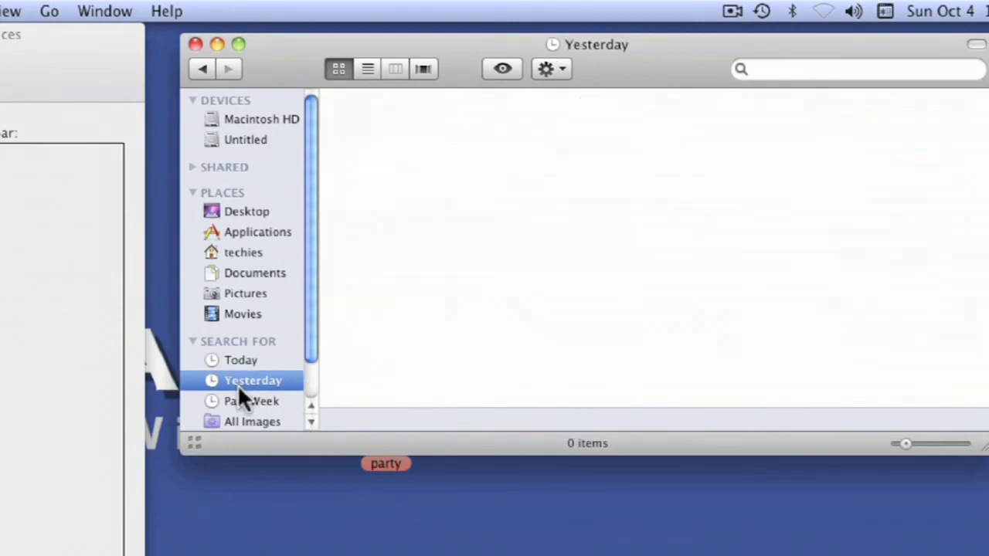
pyautogui.click(258, 401)
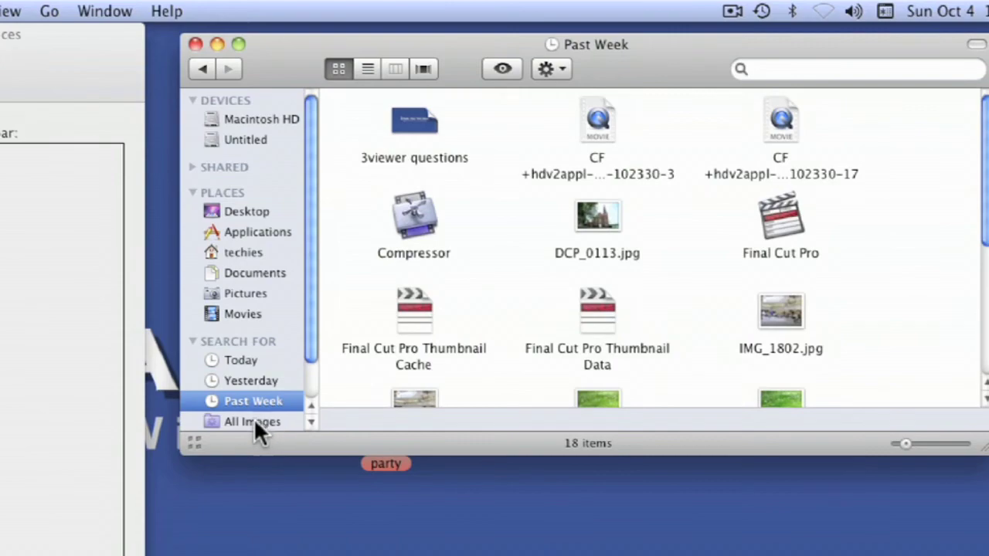
pyautogui.click(257, 423)
# View All Movies and All Documents, then return to the All Movies listing
pyautogui.moveTo(985, 108); pyautogui.dragTo(988, 555)
pyautogui.scroll(15, 597, 325)
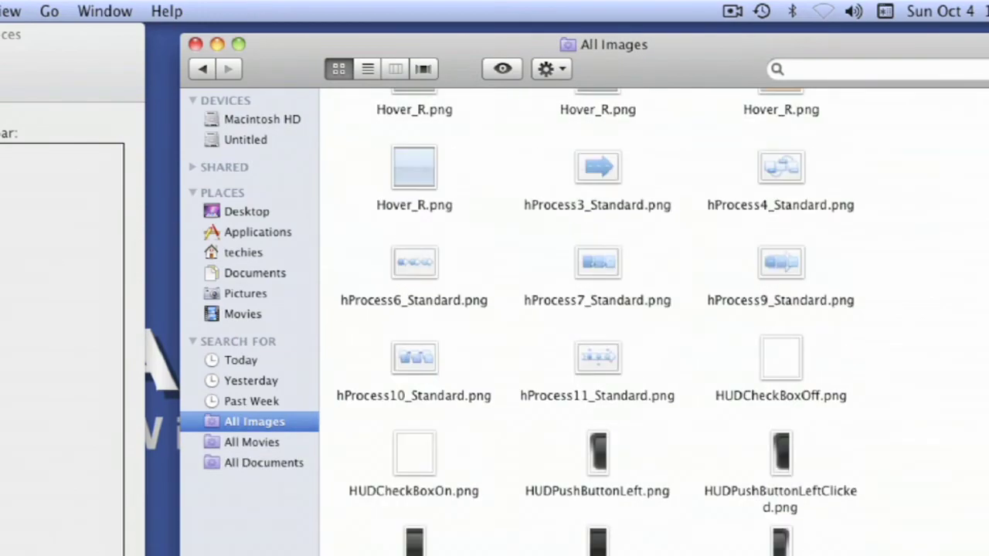
pyautogui.click(251, 444)
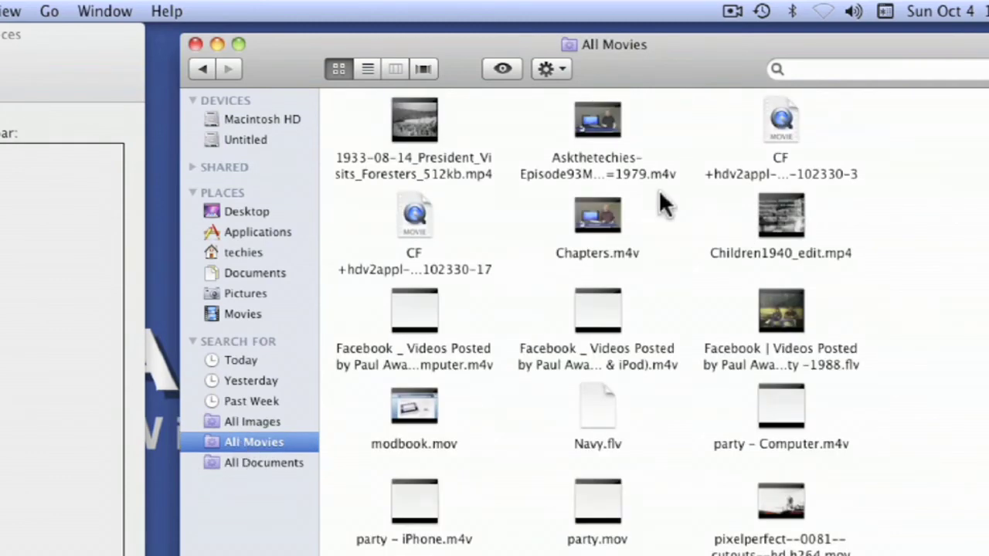
pyautogui.click(236, 462)
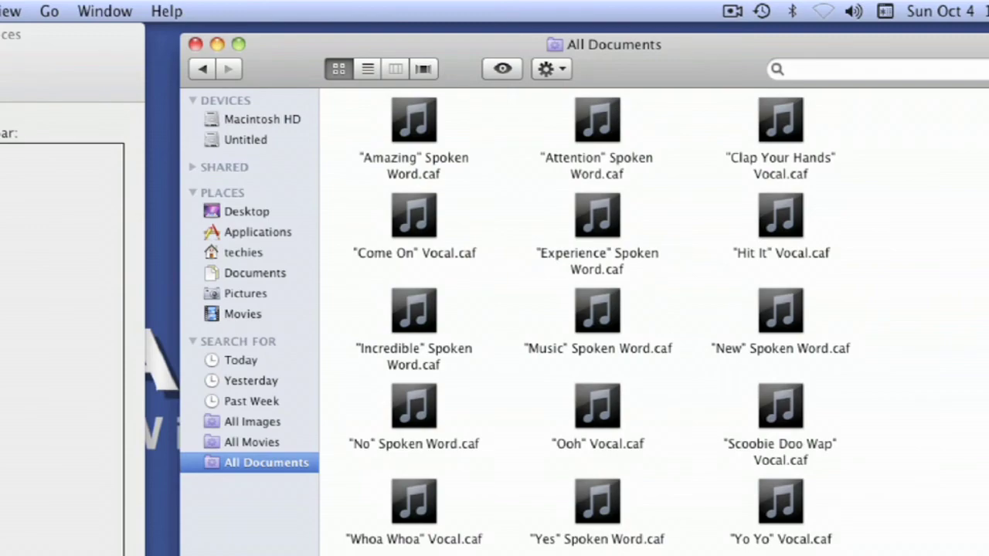
pyautogui.click(252, 442)
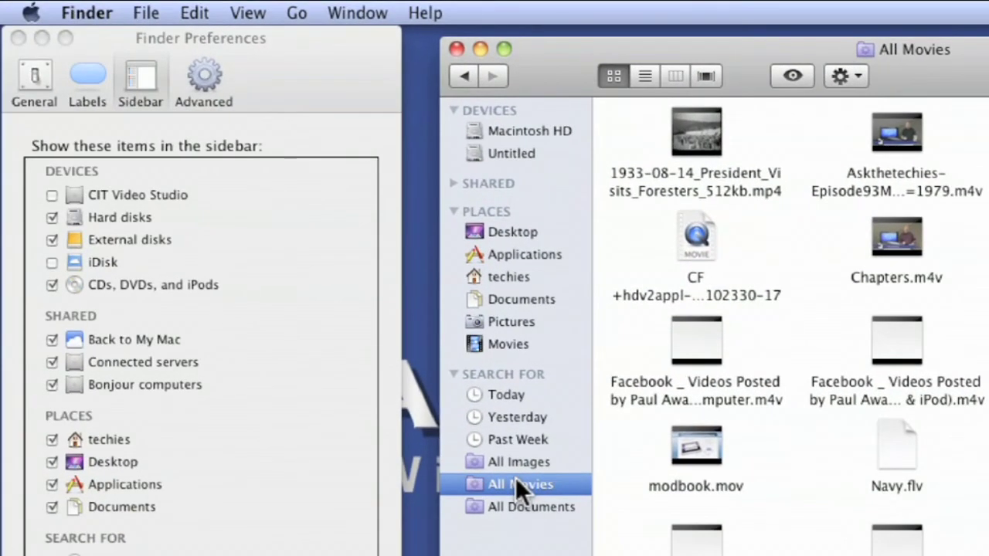
# Enable Show all filename extensions in Advanced preferences and close the All Movies window
pyautogui.click(213, 68)
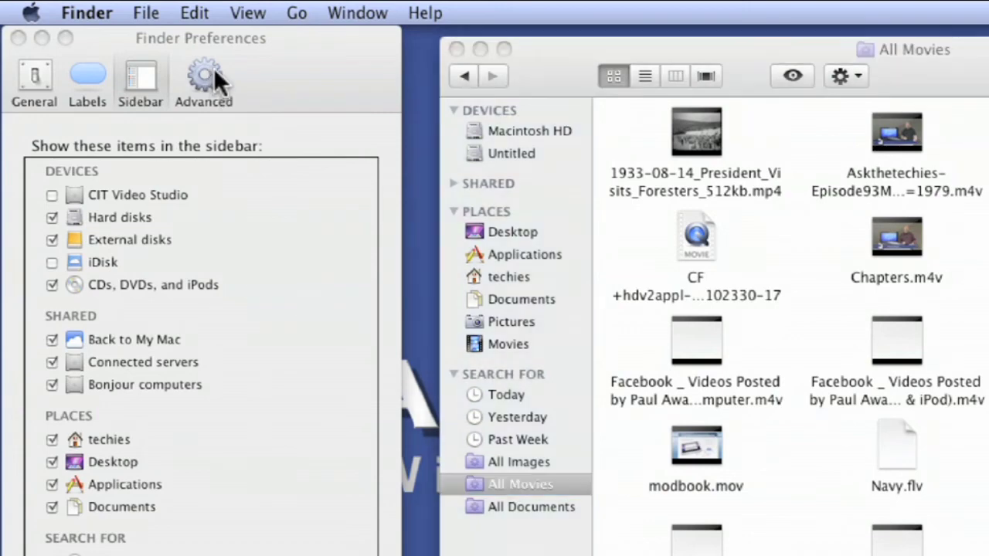
pyautogui.click(213, 70)
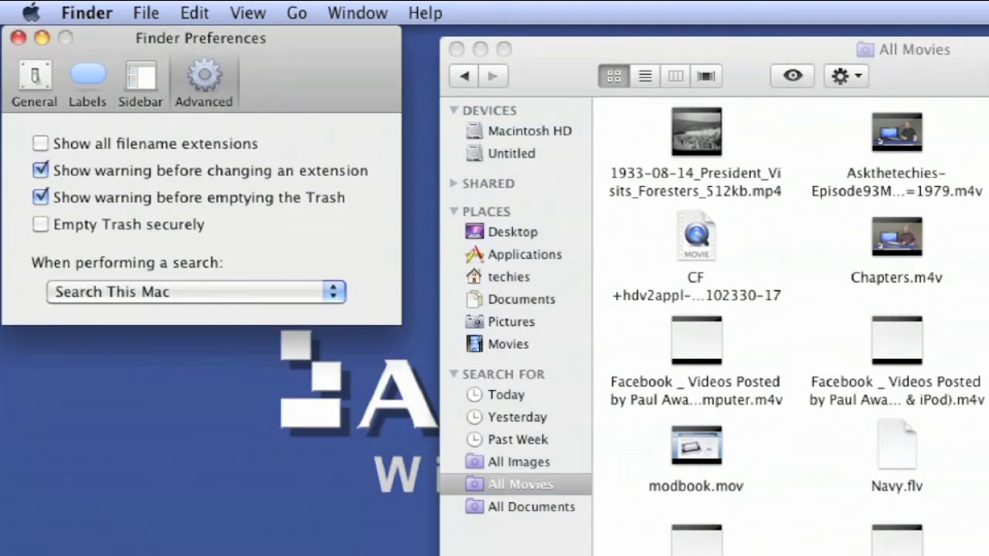
pyautogui.moveTo(980, 81); pyautogui.dragTo(978, 148)
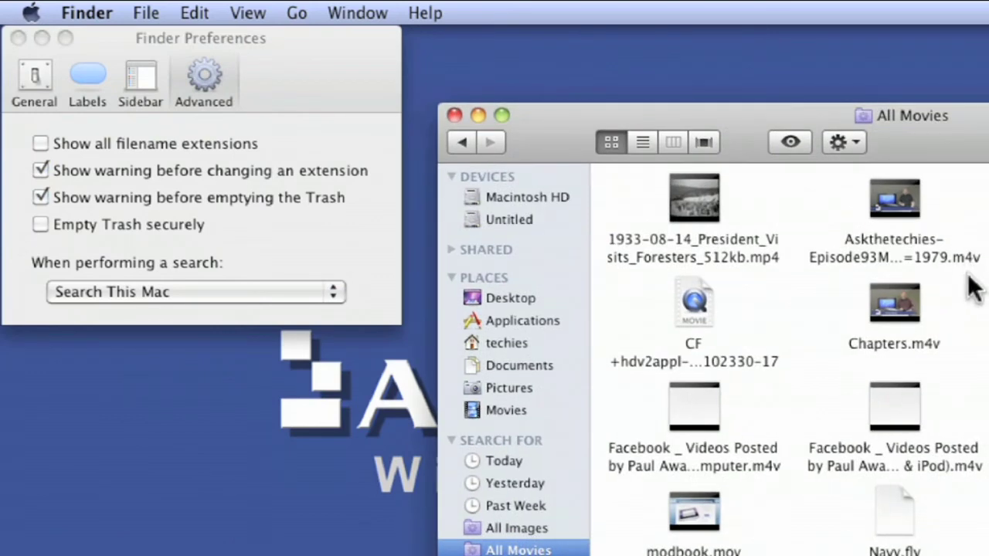
pyautogui.click(41, 142)
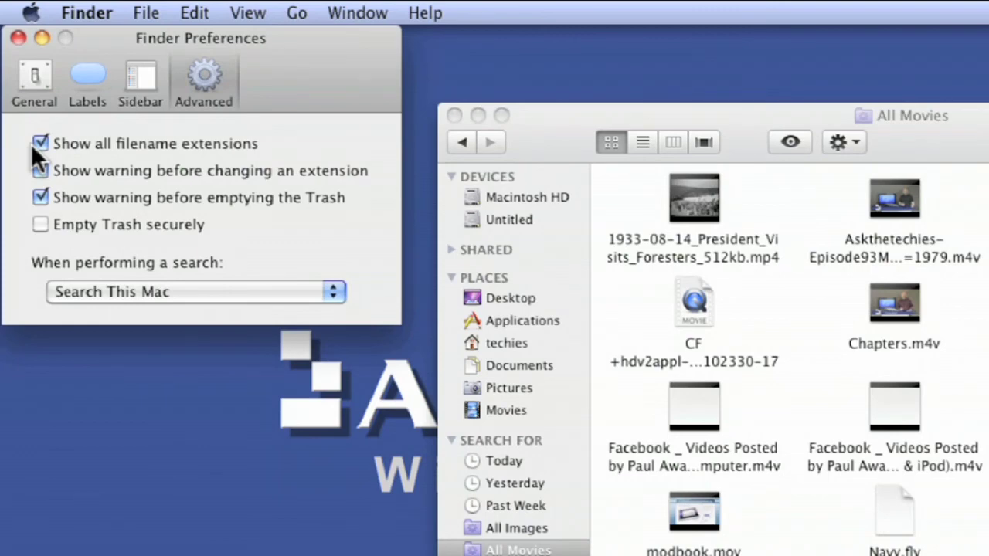
pyautogui.click(454, 114)
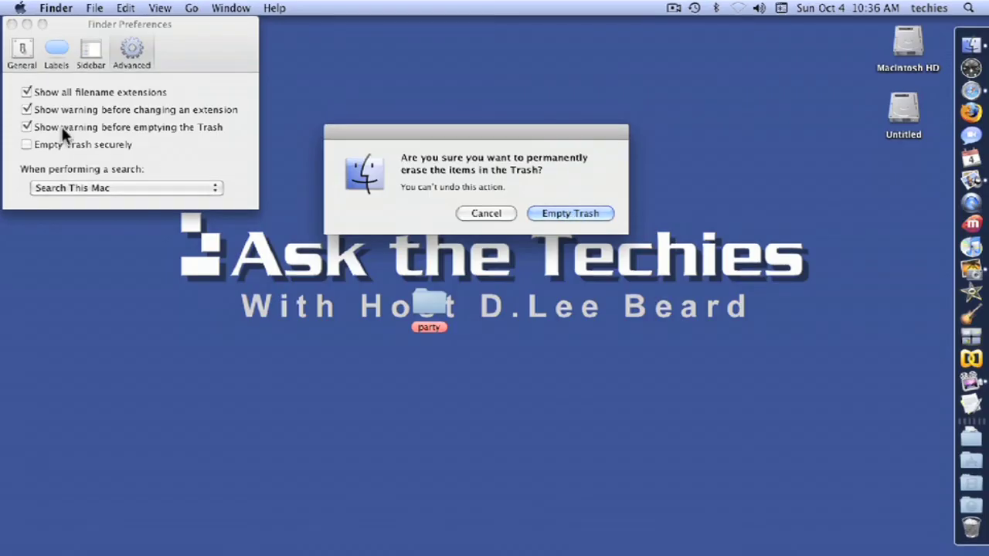
pyautogui.click(487, 214)
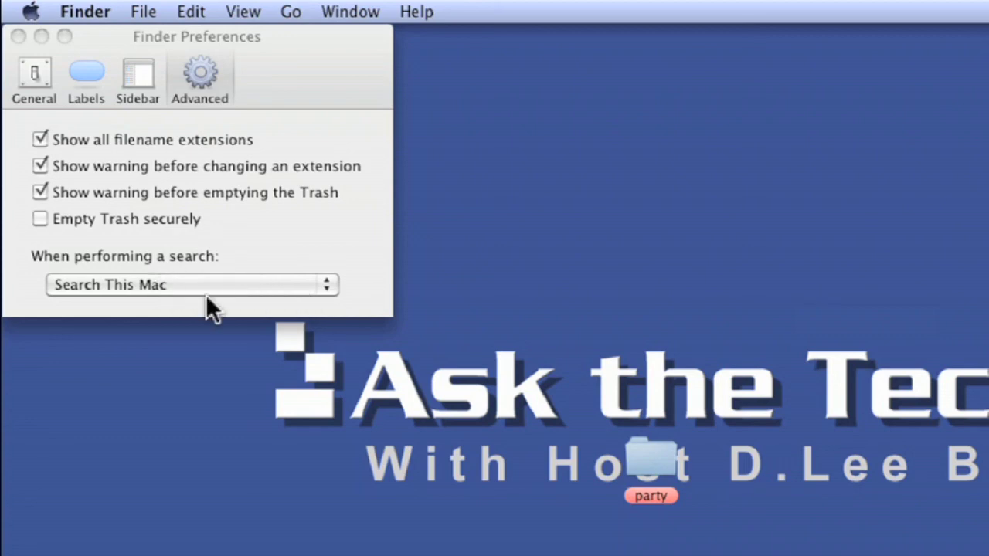
# In a new Finder window, search for 'final'
pyautogui.press('super+n')
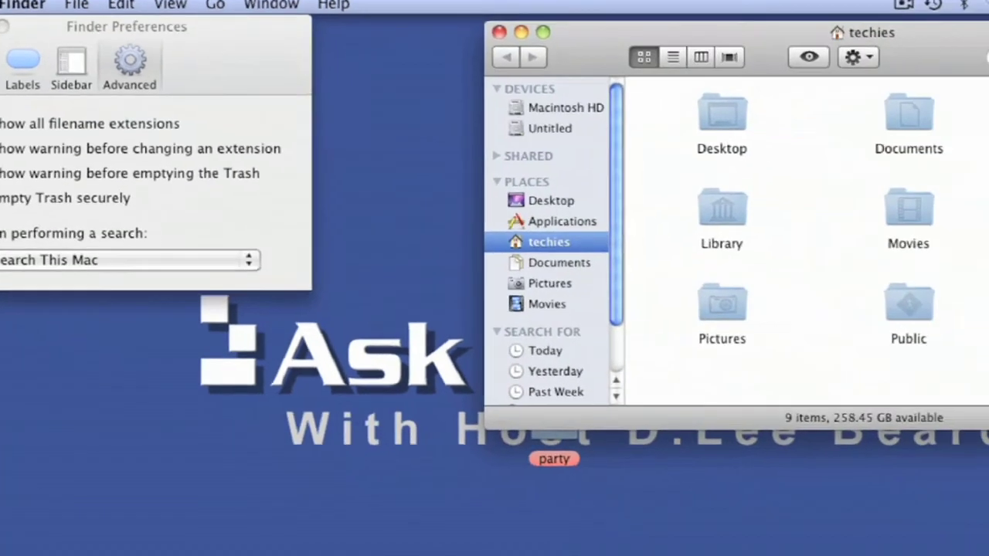
pyautogui.click(898, 44)
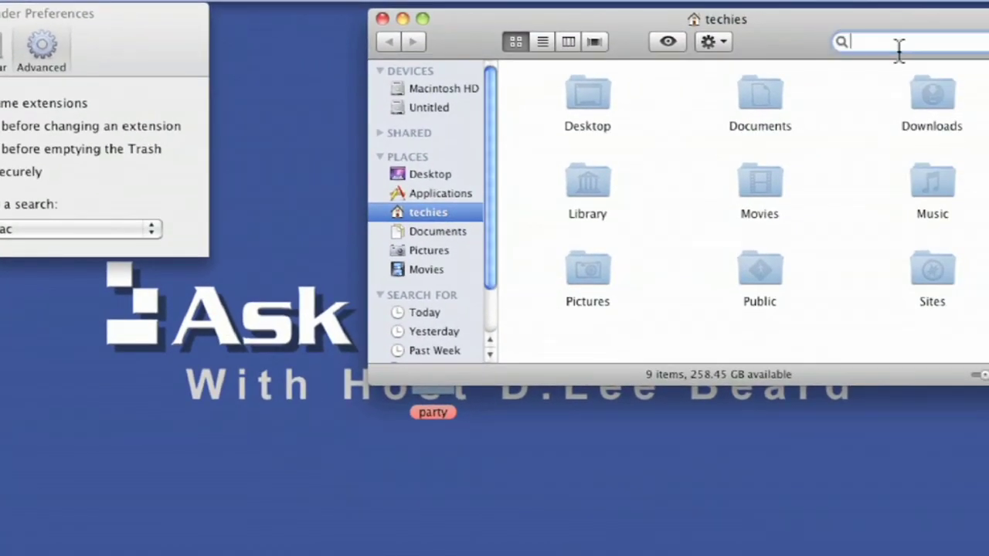
pyautogui.write('final')
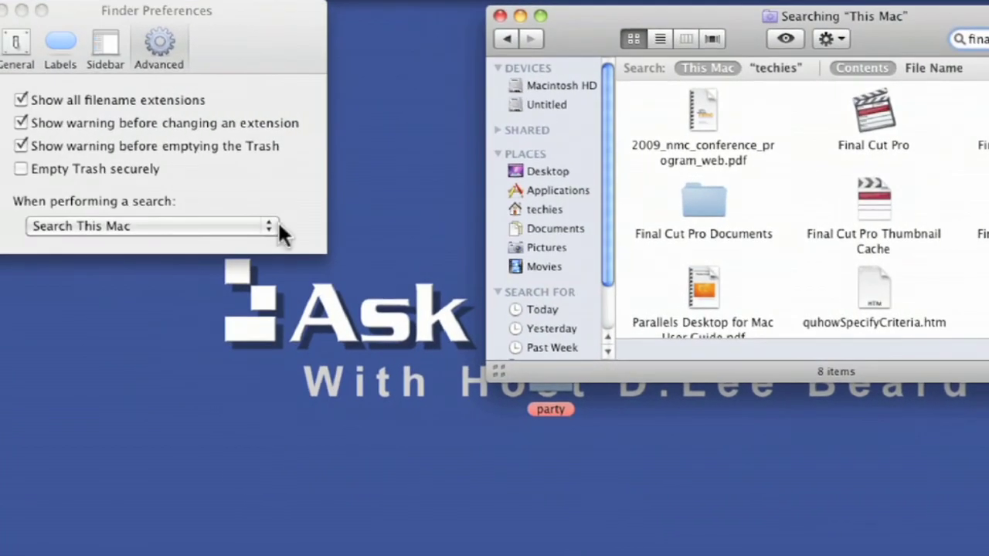
# Keep the default scope as Search This Mac, switching results from techies back to This Mac
pyautogui.click(278, 224)
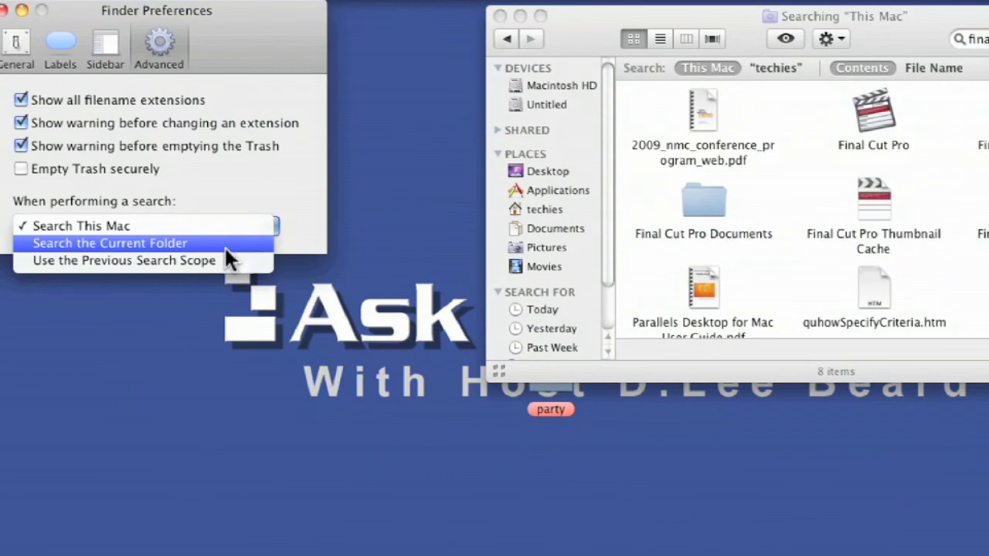
pyautogui.click(186, 225)
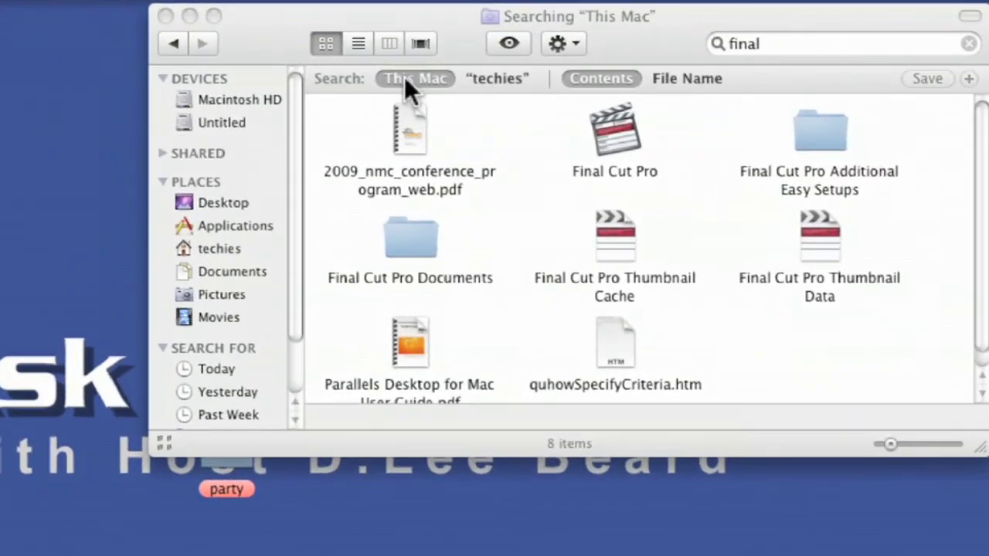
pyautogui.click(498, 78)
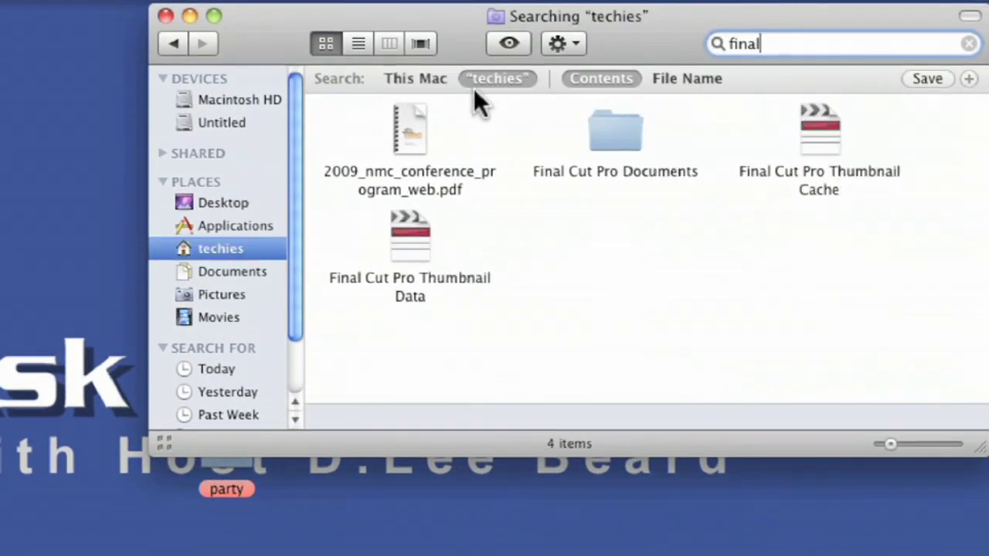
pyautogui.click(417, 77)
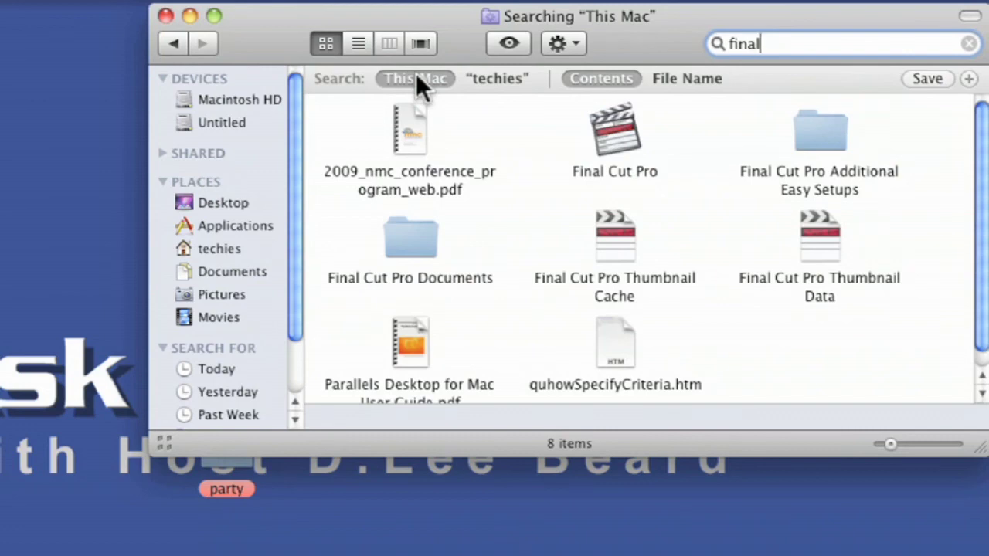